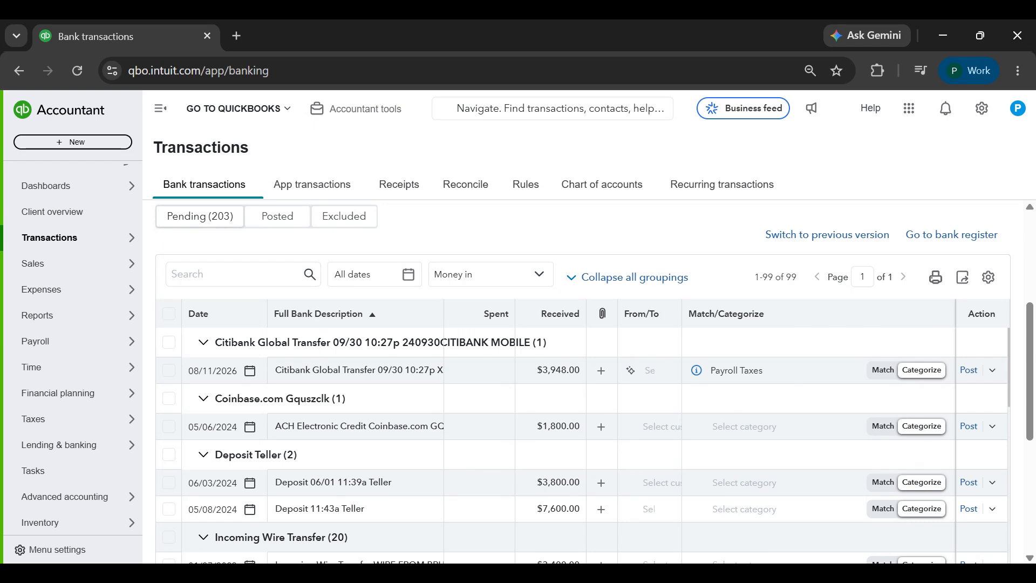
Open ABC Company's customer record from the sales customer list
{"action": "scroll", "coordinate": [482, 316], "scroll_direction": "down", "scroll_amount": 1}
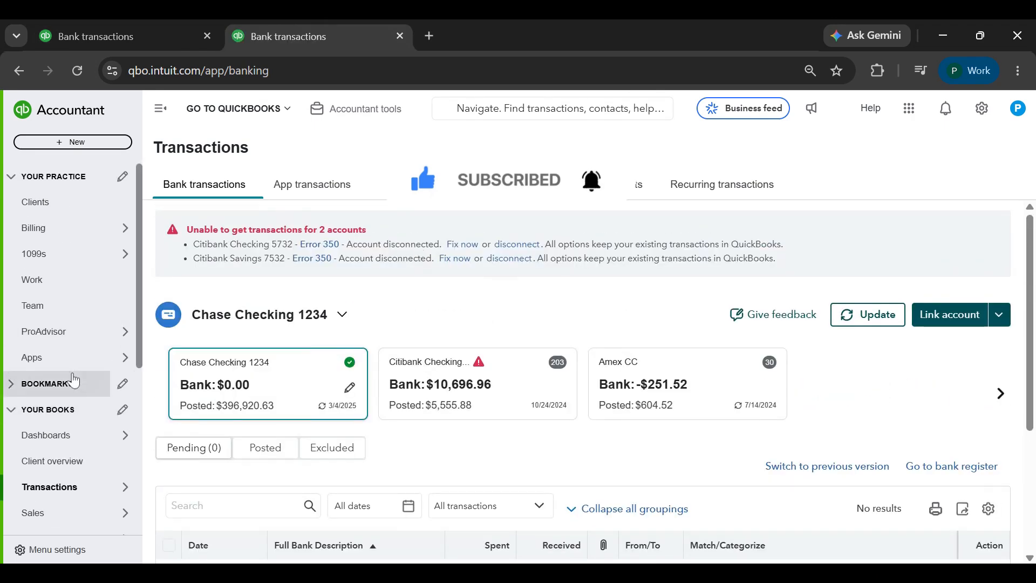
{"action": "scroll", "coordinate": [71, 375], "scroll_direction": "down", "scroll_amount": 5}
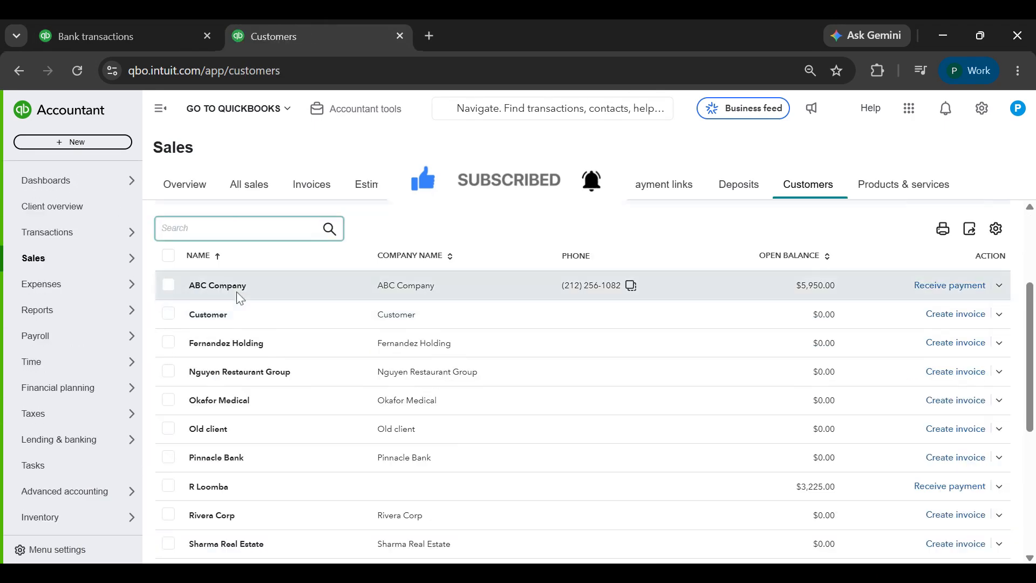
{"action": "left_click", "coordinate": [233, 287]}
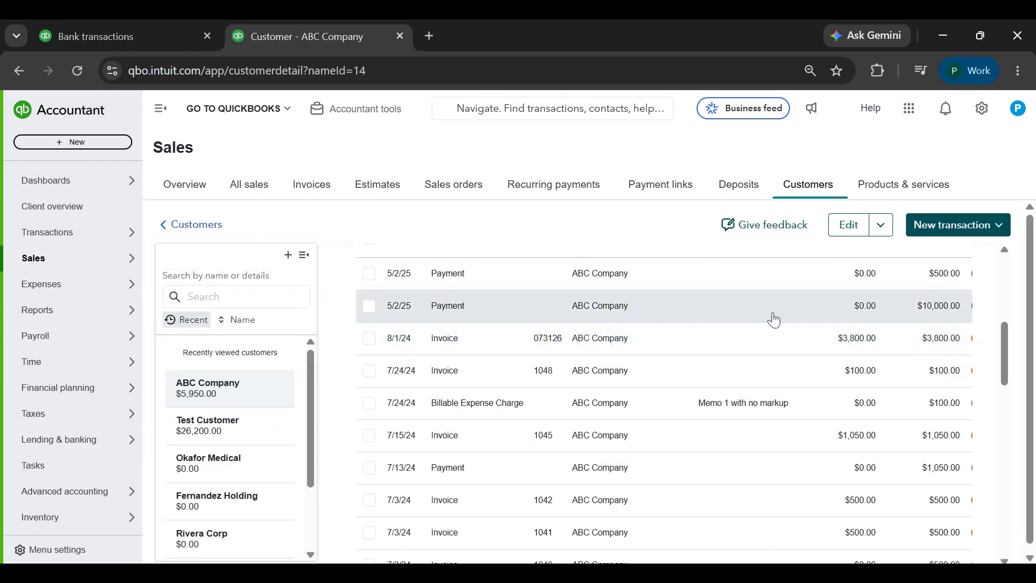
Start receiving a payment against ABC Company's overdue invoice 073126 and set the payment method to ACH
{"action": "scroll", "coordinate": [796, 411], "scroll_direction": "down", "scroll_amount": 12}
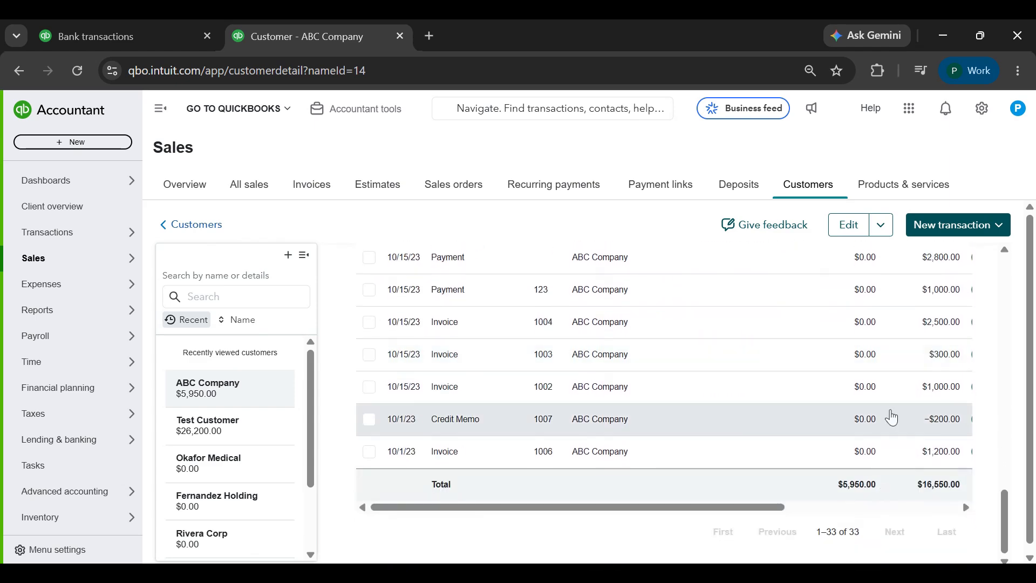
{"action": "scroll", "coordinate": [891, 416], "scroll_direction": "up", "scroll_amount": 15}
{"action": "scroll", "coordinate": [891, 416], "scroll_direction": "up", "scroll_amount": 5}
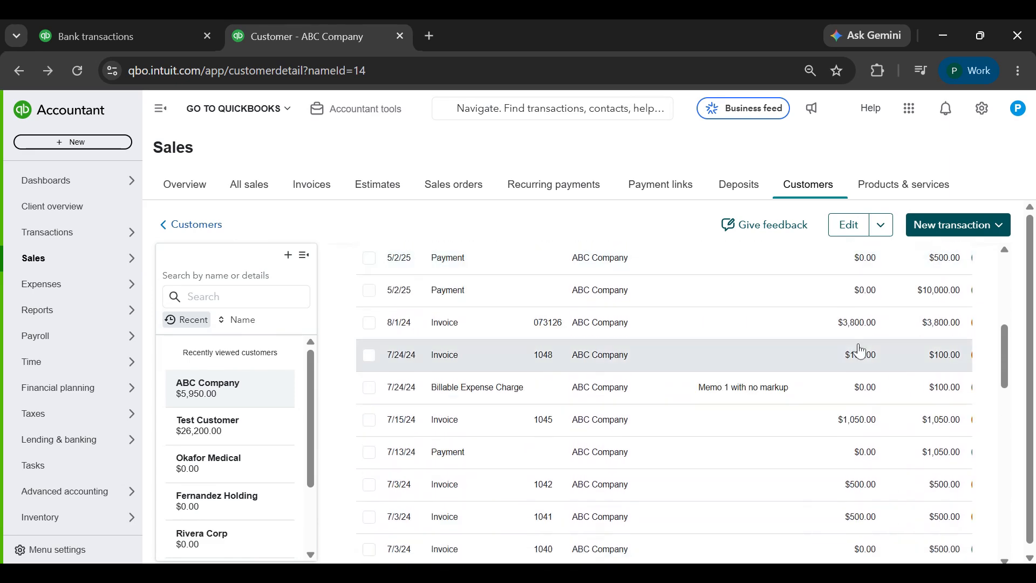
{"action": "scroll", "coordinate": [861, 351], "scroll_direction": "right", "scroll_amount": 8}
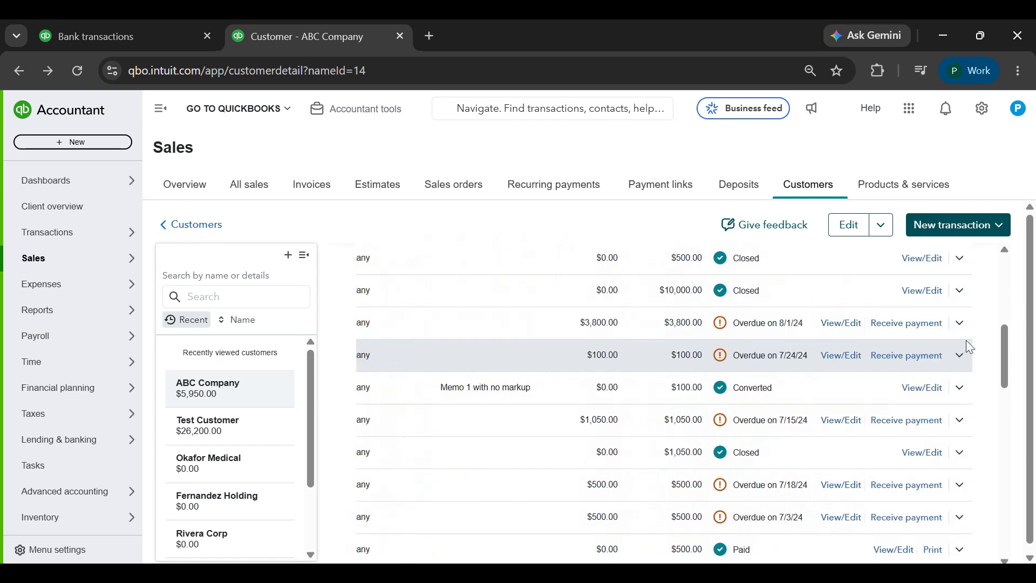
{"action": "left_click", "coordinate": [926, 324]}
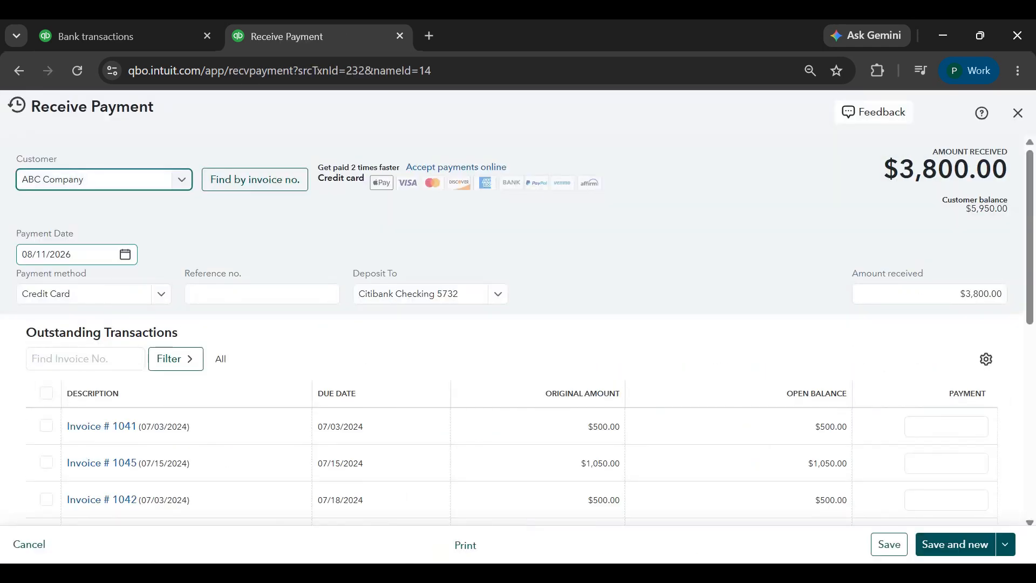
{"action": "left_click", "coordinate": [114, 296]}
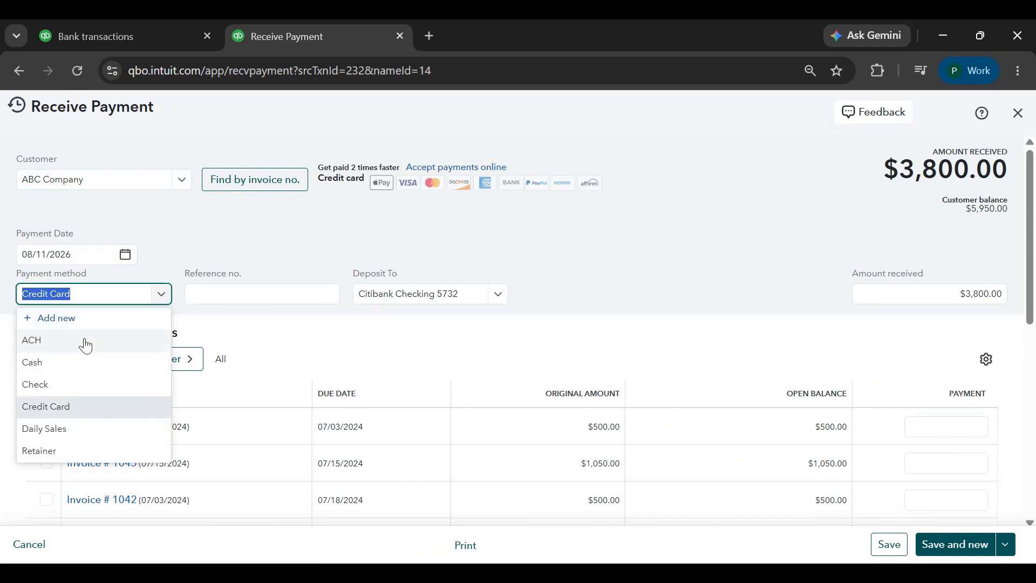
{"action": "left_click", "coordinate": [86, 345]}
{"action": "scroll", "coordinate": [298, 354], "scroll_direction": "down", "scroll_amount": 2}
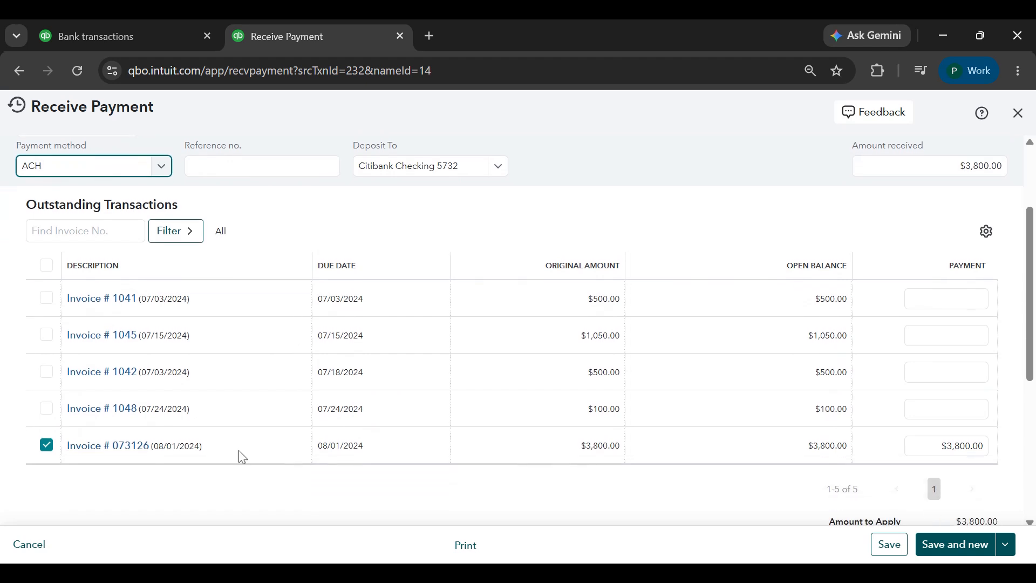
Set the amount received to $3,948.00 and exclude invoices 1041, 1045, 1042 and 1048 from the payment
{"action": "scroll", "coordinate": [897, 373], "scroll_direction": "up", "scroll_amount": 2}
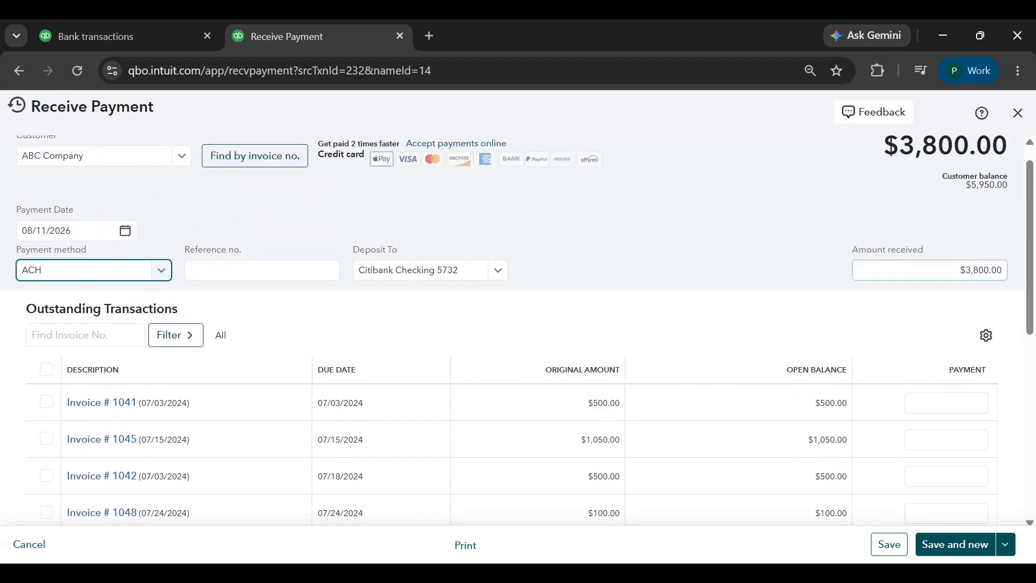
{"action": "left_click", "coordinate": [938, 270]}
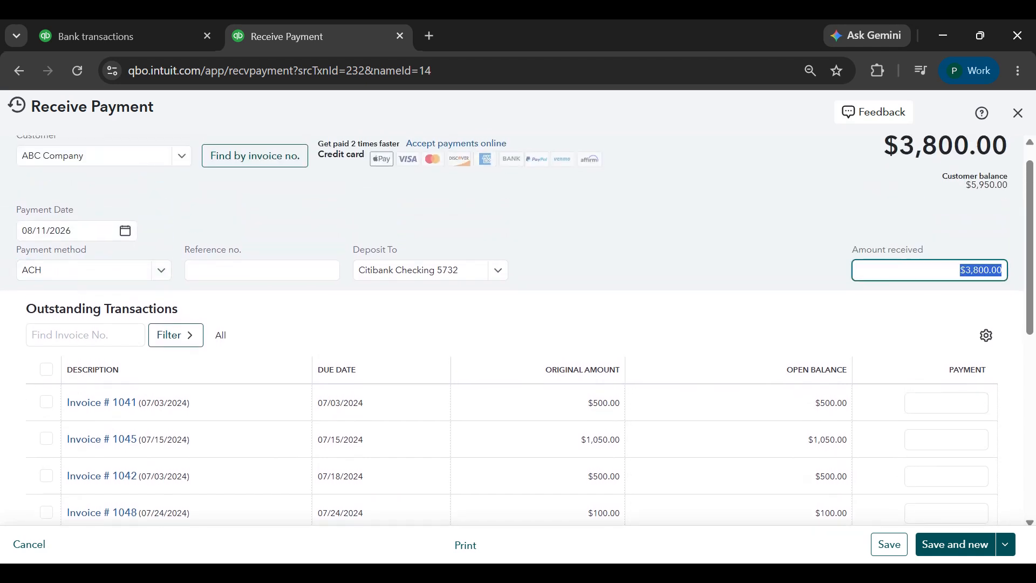
{"action": "type", "text": "3948"}
{"action": "key", "text": "Tab"}
{"action": "left_click", "coordinate": [49, 301]}
{"action": "left_click", "coordinate": [46, 334]}
{"action": "left_click", "coordinate": [46, 372]}
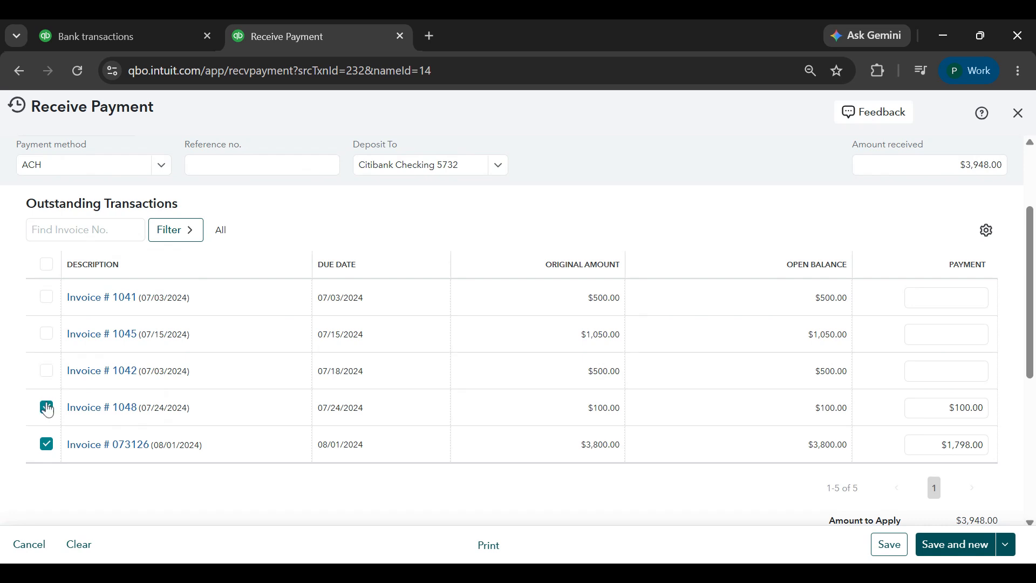
{"action": "left_click", "coordinate": [46, 409]}
Apply $3,800.00 of the received payment to invoice 073126
{"action": "left_click", "coordinate": [949, 444]}
{"action": "type", "text": "3800"}
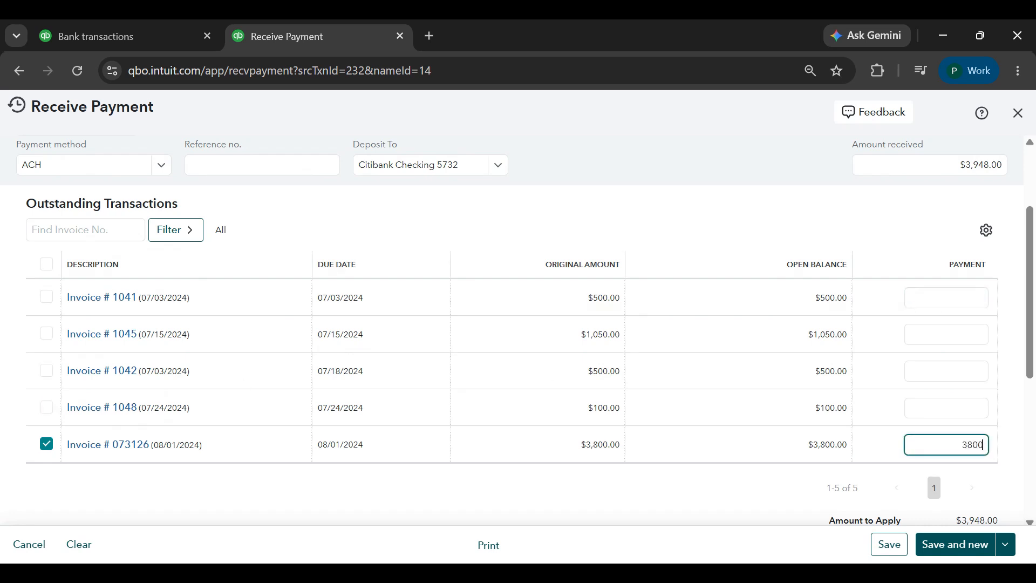
{"action": "key", "text": "Tab"}
{"action": "scroll", "coordinate": [743, 389], "scroll_direction": "down", "scroll_amount": 2}
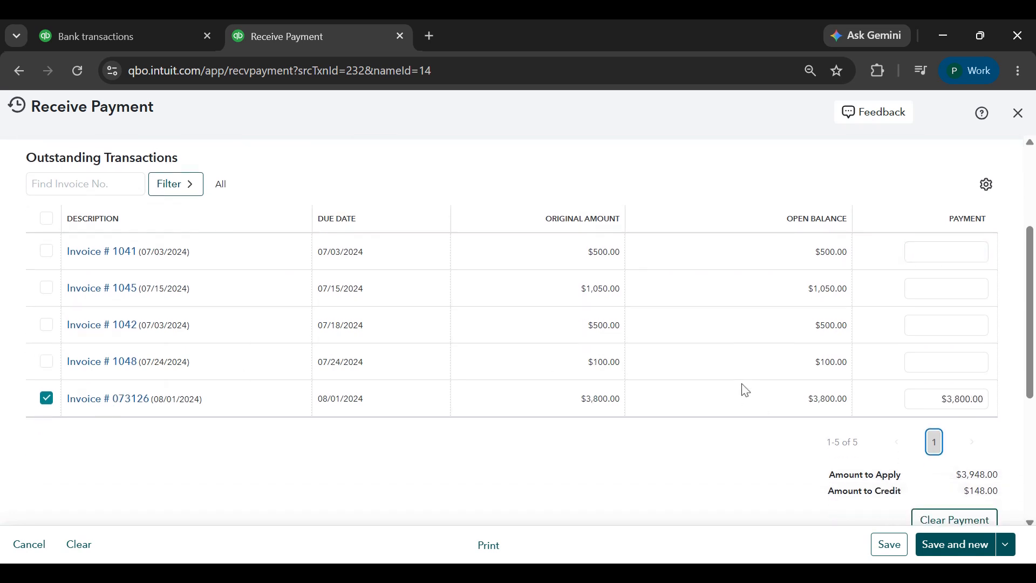
Check the amount to credit, then save the received payment with its excess as customer credit and close the form
{"action": "left_click_drag", "start_coordinate": [939, 373], "coordinate": [997, 372]}
{"action": "left_click_drag", "start_coordinate": [964, 465], "coordinate": [998, 465]}
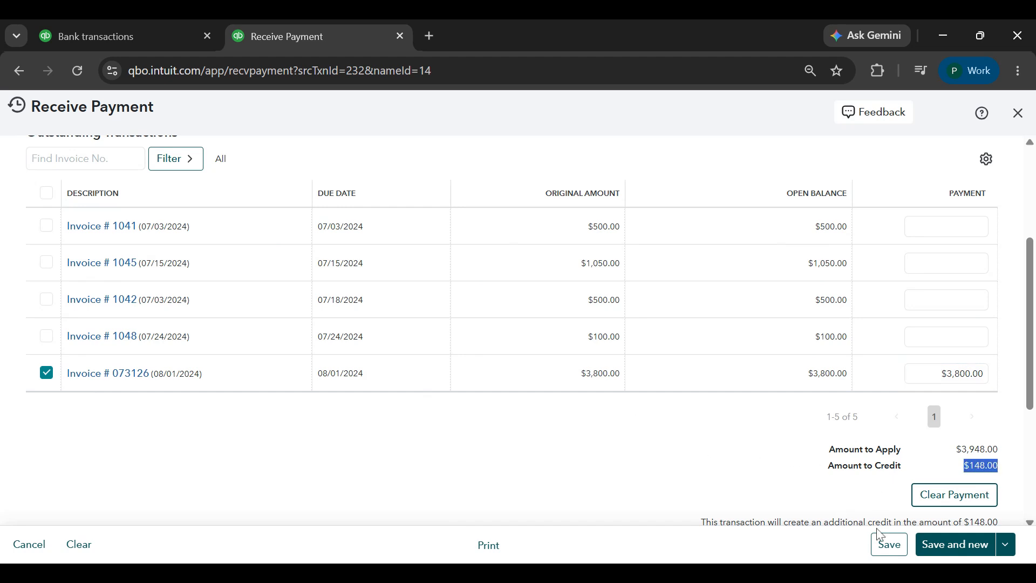
{"action": "left_click", "coordinate": [889, 544]}
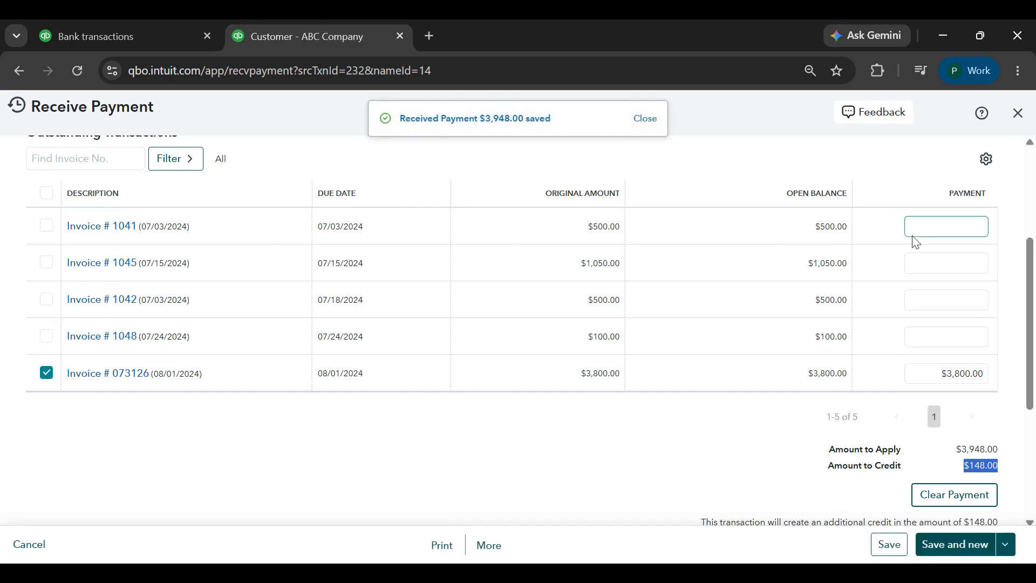
{"action": "left_click", "coordinate": [1018, 116]}
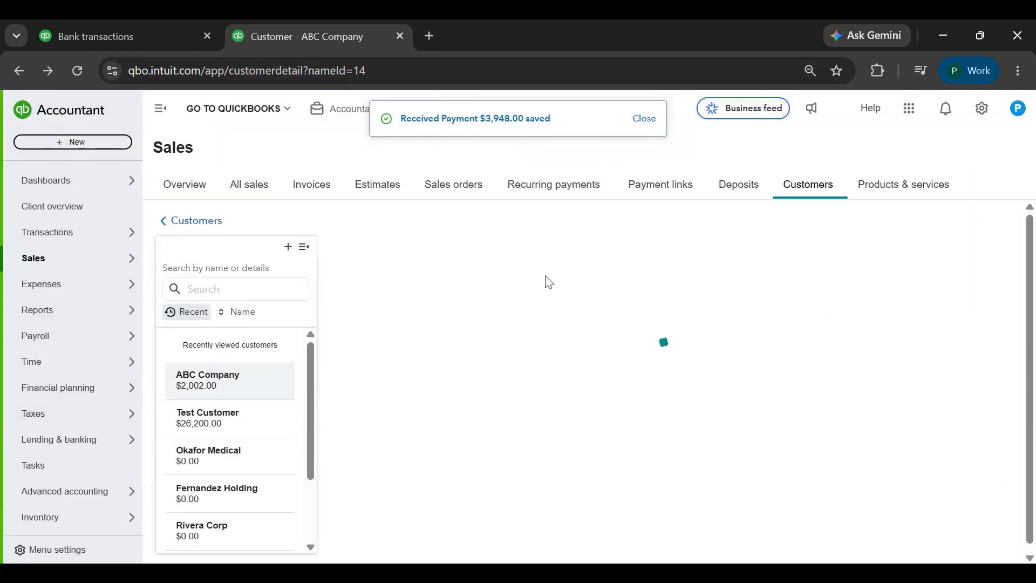
Hide the navigation menu and review the balances and statuses in ABC Company's transaction list
{"action": "left_click", "coordinate": [160, 109]}
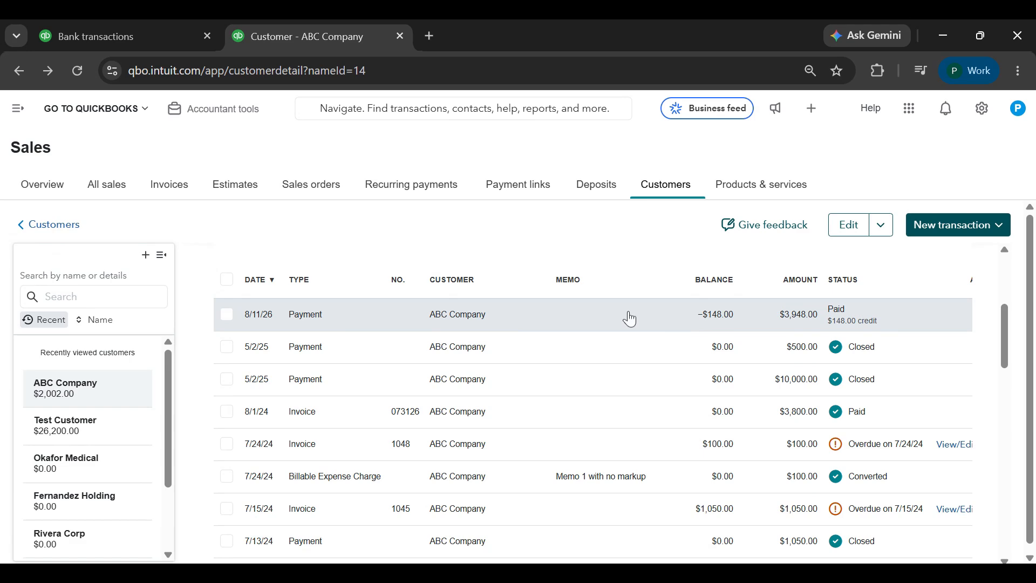
{"action": "scroll", "coordinate": [469, 338], "scroll_direction": "right", "scroll_amount": 3}
{"action": "scroll", "coordinate": [469, 338], "scroll_direction": "down", "scroll_amount": 1}
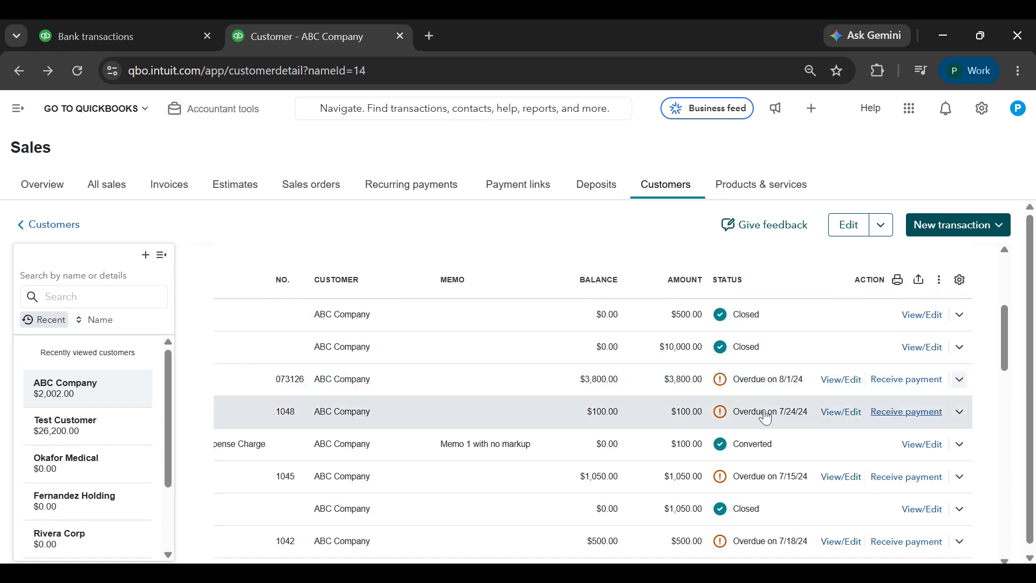
Create a new payment for ABC Company with ACH as the payment method
{"action": "left_click", "coordinate": [947, 231]}
{"action": "left_click", "coordinate": [932, 298]}
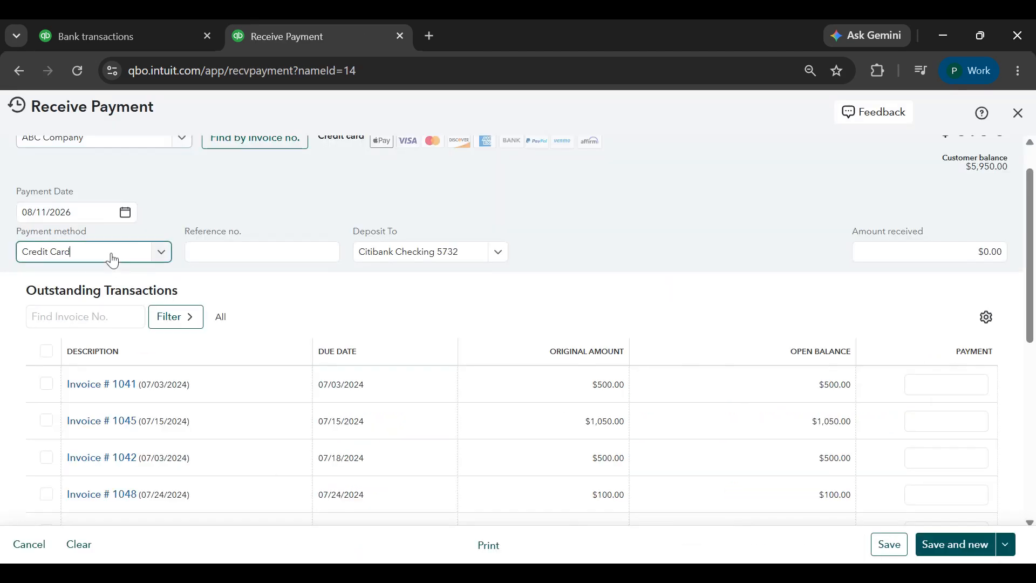
{"action": "left_click", "coordinate": [108, 255]}
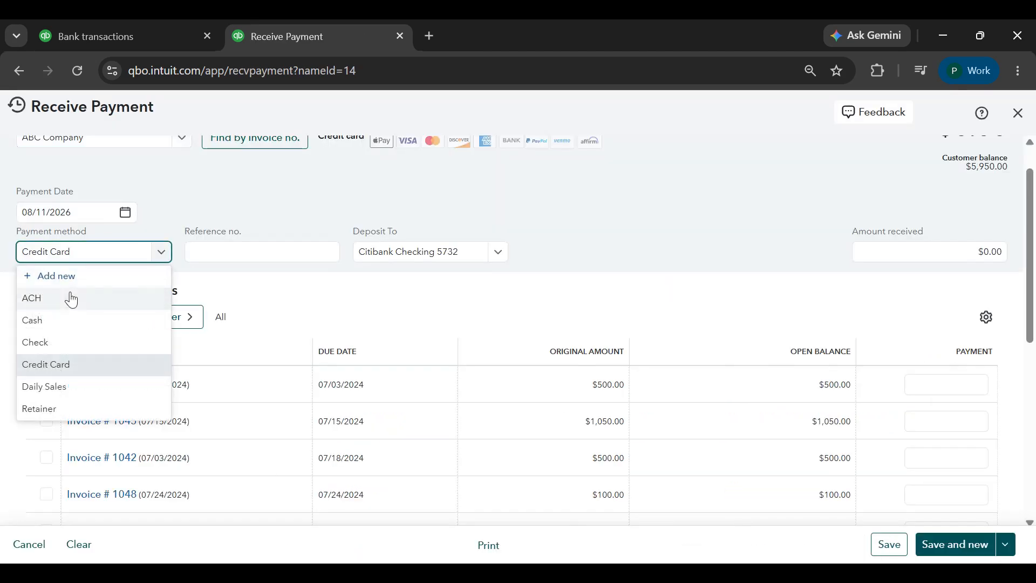
{"action": "left_click", "coordinate": [72, 298]}
{"action": "scroll", "coordinate": [346, 331], "scroll_direction": "down", "scroll_amount": 3}
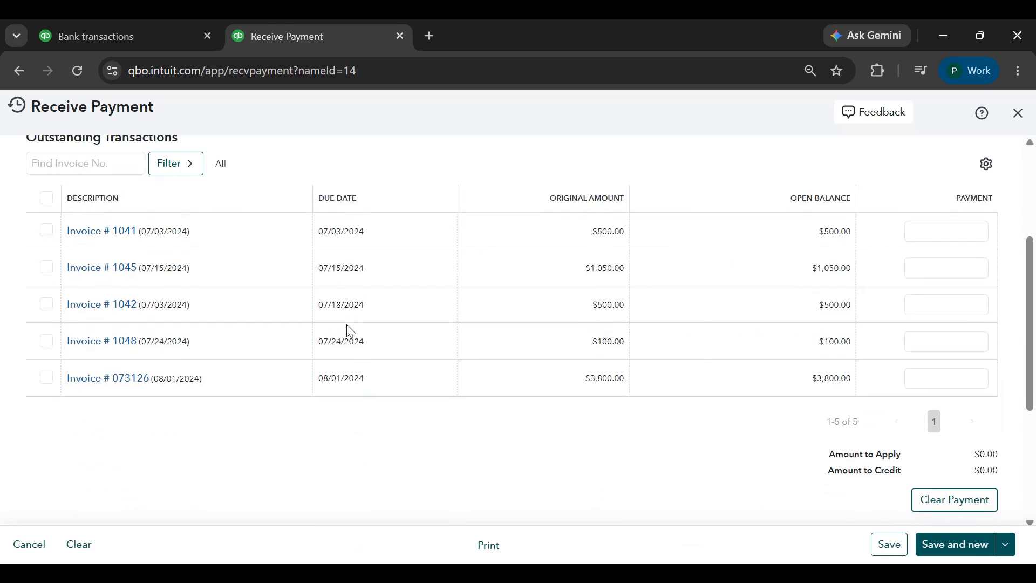
Apply the payment in full to invoice 073126 and apply $148.00 to invoice 1041
{"action": "left_click", "coordinate": [47, 381]}
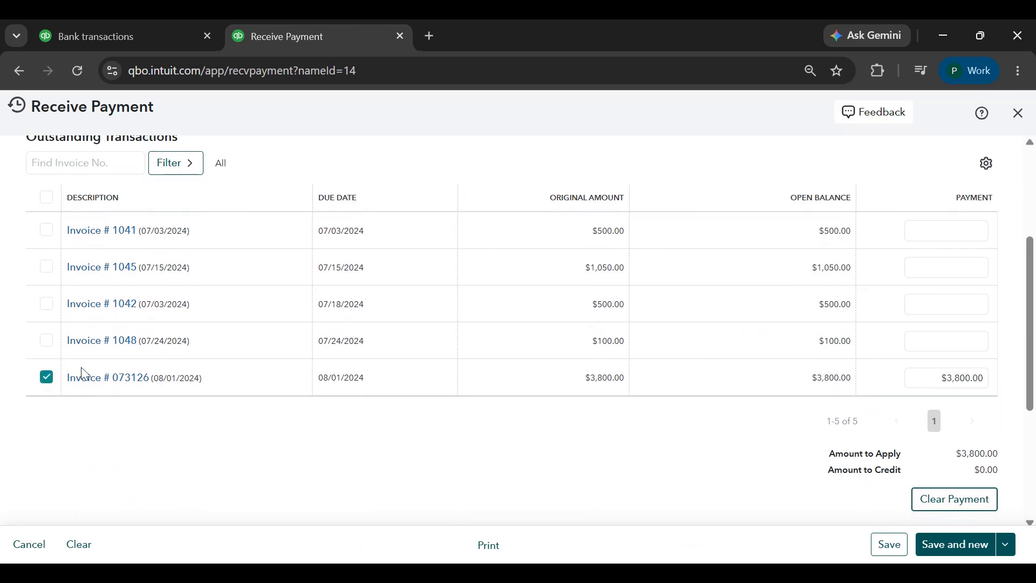
{"action": "left_click", "coordinate": [46, 230]}
{"action": "left_click", "coordinate": [945, 230]}
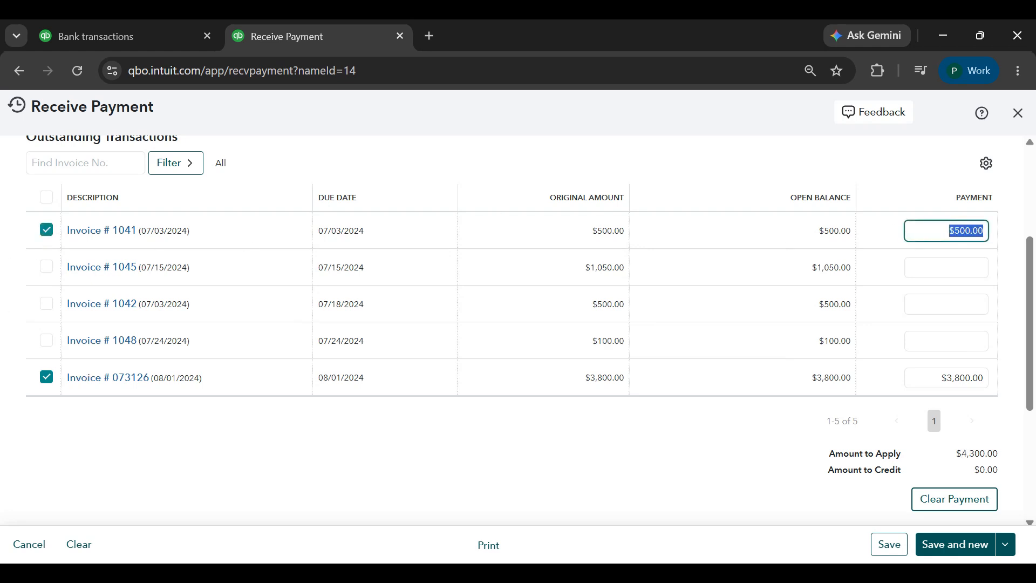
{"action": "type", "text": "148"}
{"action": "key", "text": "Tab"}
Check the amount received, save the payment split across the two invoices and review its applied amounts
{"action": "scroll", "coordinate": [982, 234], "scroll_direction": "up", "scroll_amount": 3}
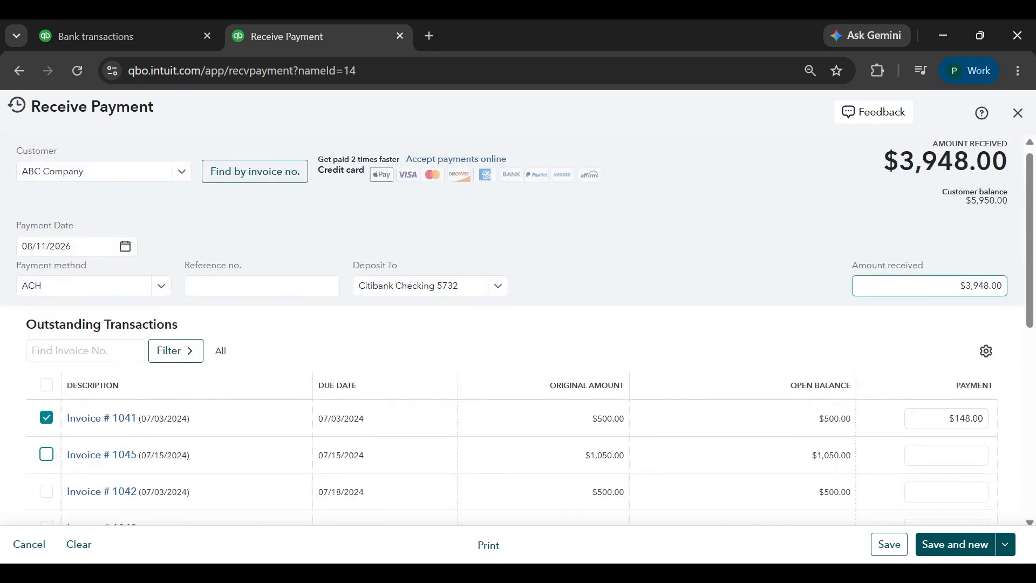
{"action": "left_click", "coordinate": [977, 286]}
{"action": "scroll", "coordinate": [695, 358], "scroll_direction": "down", "scroll_amount": 2}
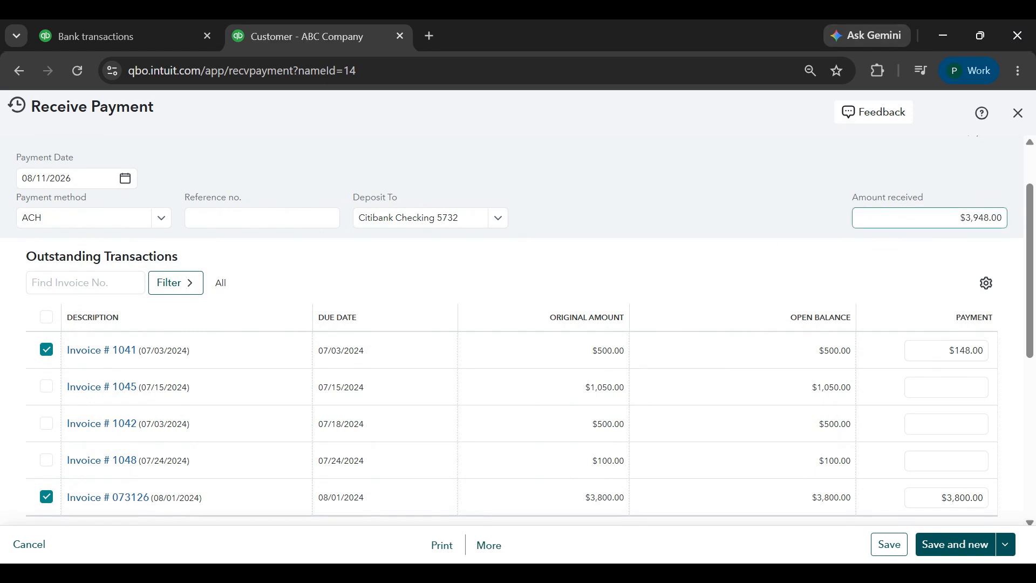
{"action": "scroll", "coordinate": [586, 420], "scroll_direction": "down", "scroll_amount": 3}
{"action": "scroll", "coordinate": [586, 420], "scroll_direction": "up", "scroll_amount": 1}
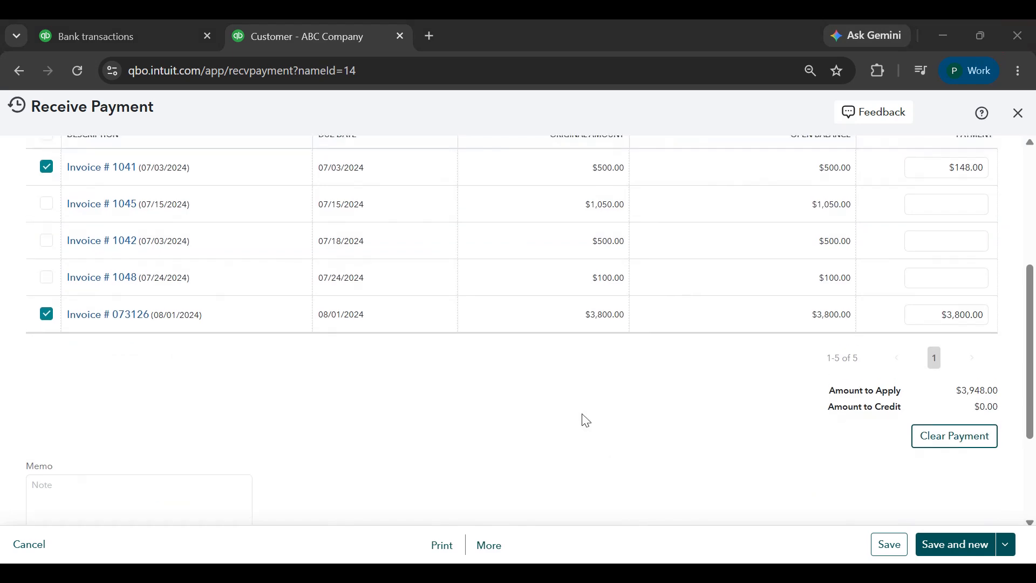
Delete the saved payment that was split across invoices 1041 and 073126
{"action": "left_click", "coordinate": [490, 545]}
{"action": "left_click", "coordinate": [488, 469]}
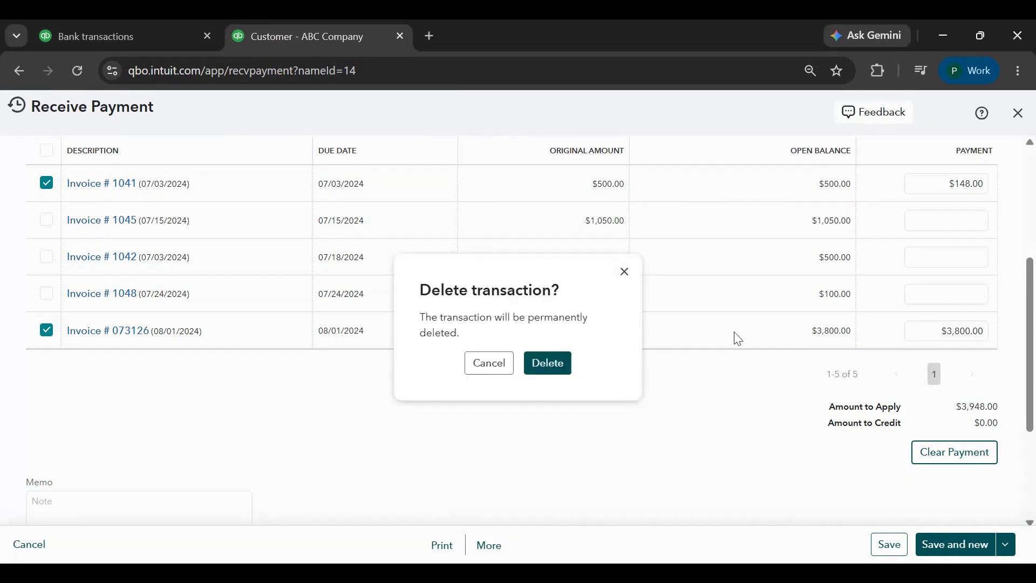
{"action": "key", "text": "Return"}
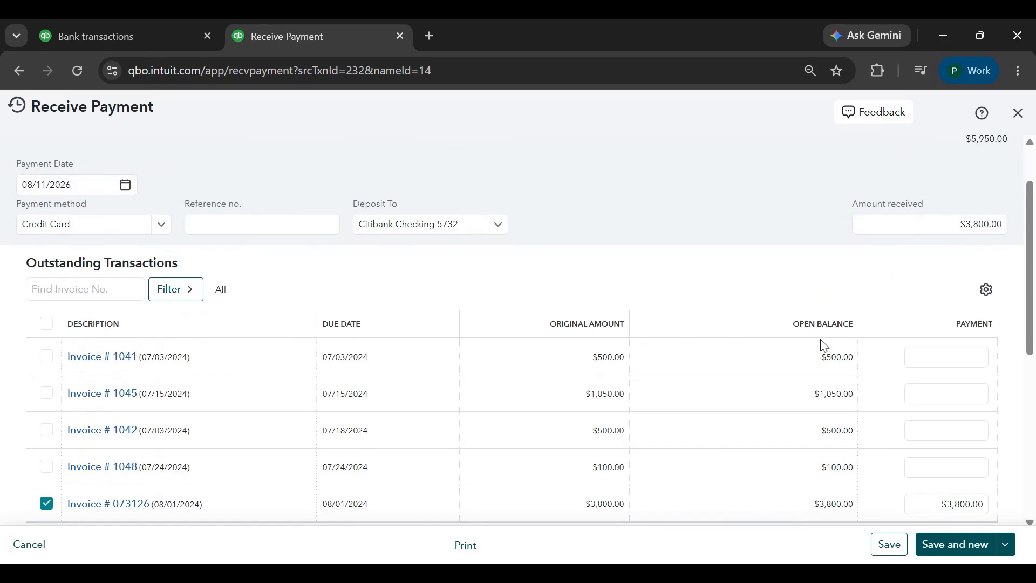
In the payment for invoice 073126, set the amount received to $3,948.00 and deselect invoices 1041, 1045, 1042 and 1048
{"action": "left_click", "coordinate": [961, 231]}
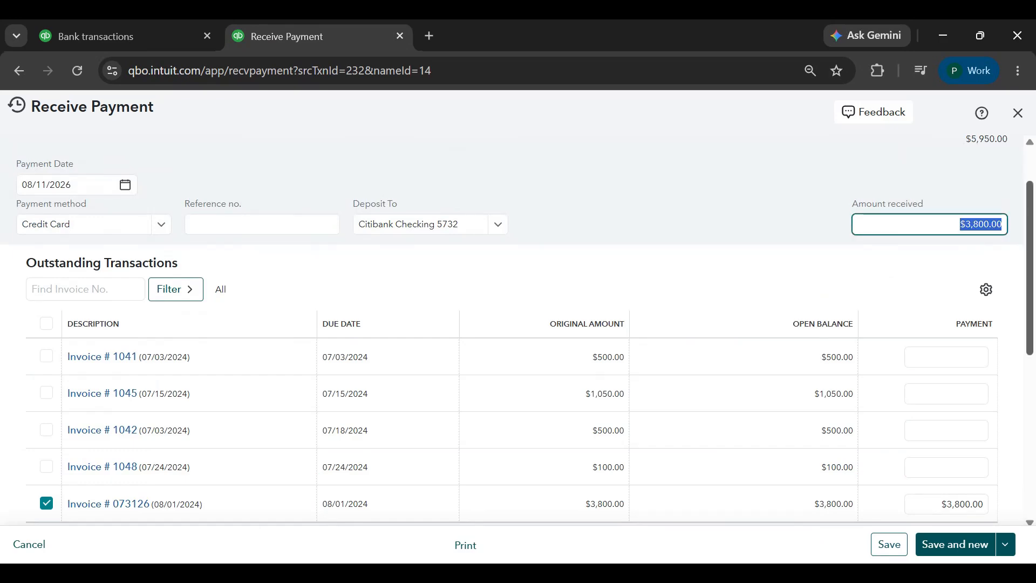
{"action": "type", "text": "3,948"}
{"action": "key", "text": "Tab"}
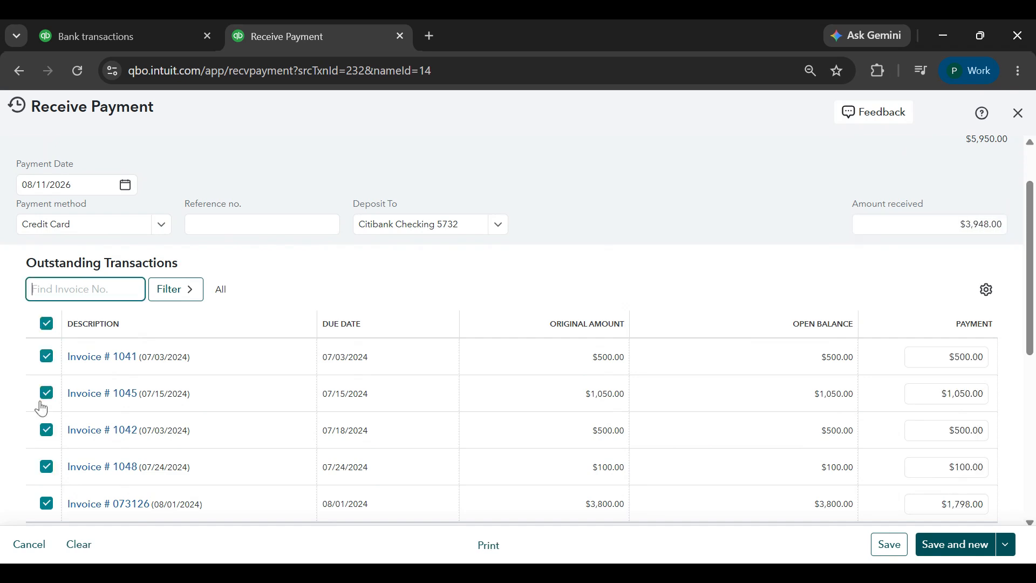
{"action": "left_click", "coordinate": [46, 357]}
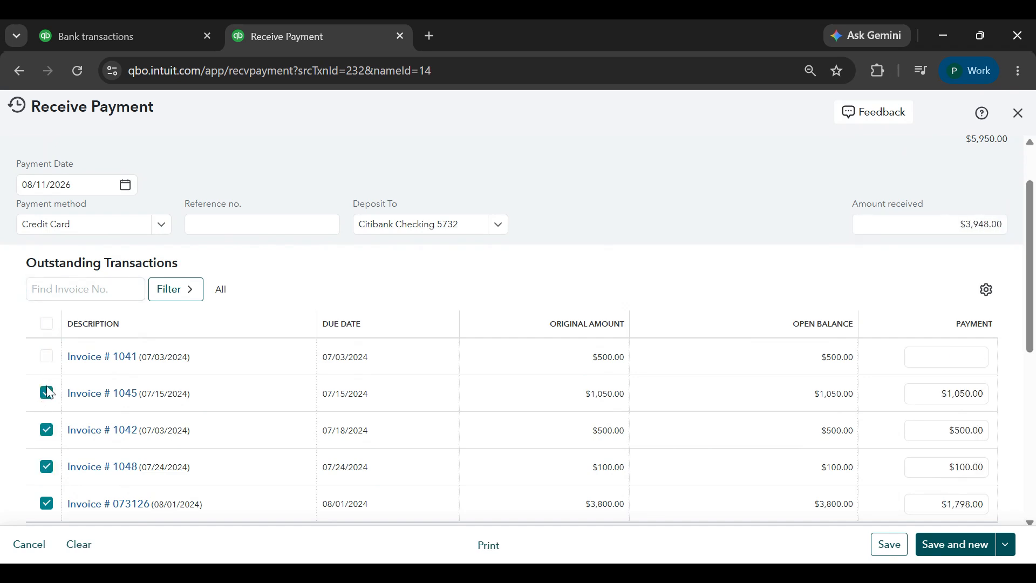
{"action": "left_click", "coordinate": [47, 392]}
{"action": "left_click", "coordinate": [47, 430]}
{"action": "left_click", "coordinate": [47, 467]}
Complete the payment by ACH with $3,800.00 applied to invoice 073126, then save and close it
{"action": "left_click", "coordinate": [161, 225]}
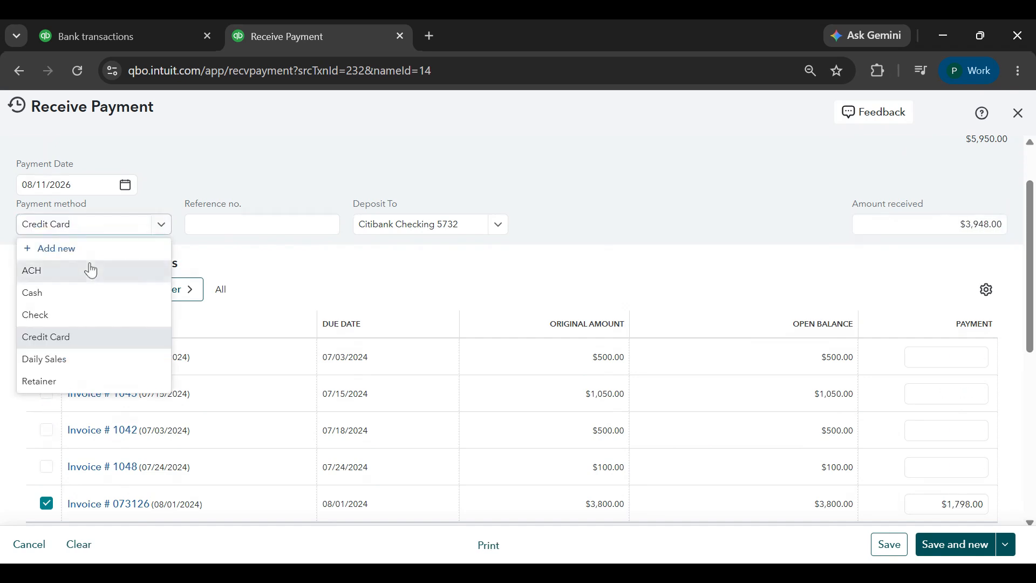
{"action": "left_click", "coordinate": [90, 271]}
{"action": "scroll", "coordinate": [566, 324], "scroll_direction": "down", "scroll_amount": 2}
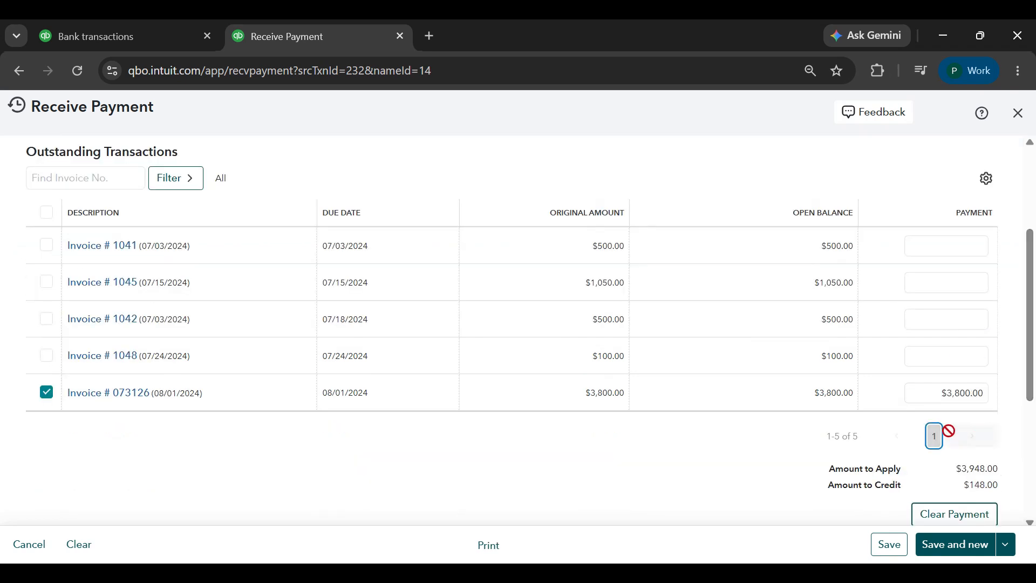
{"action": "left_click", "coordinate": [887, 545]}
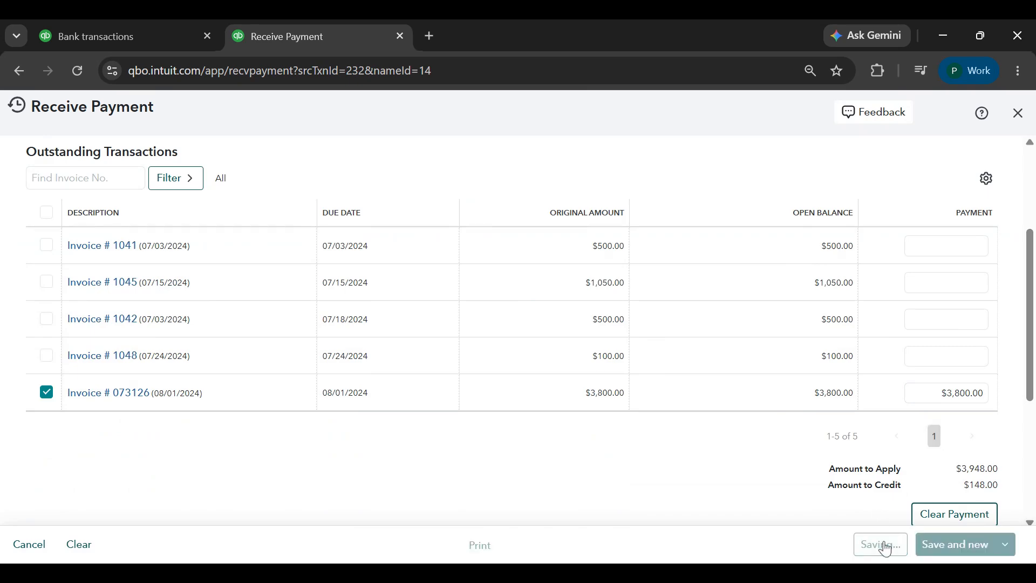
{"action": "left_click", "coordinate": [1019, 113]}
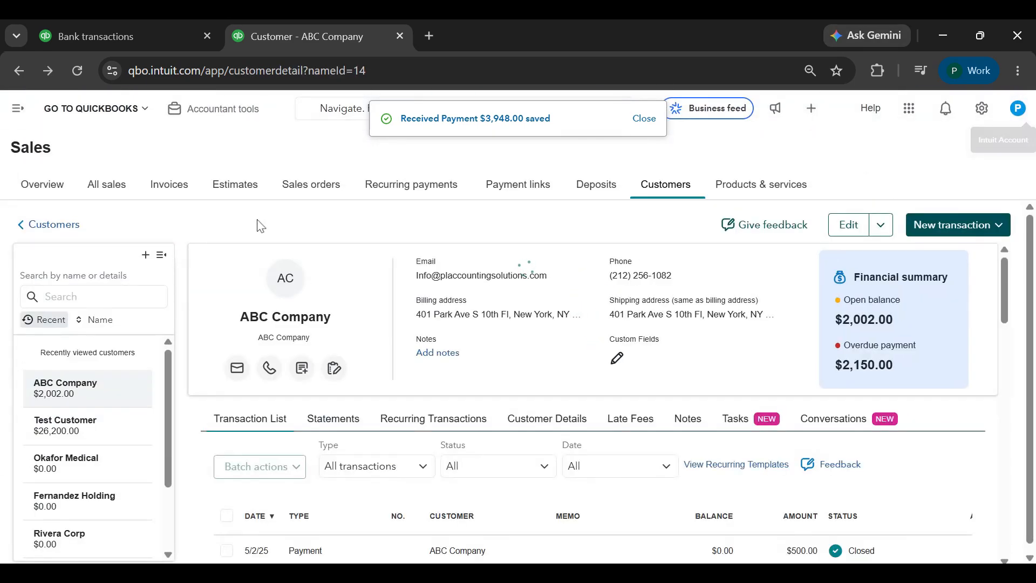
Start a new expense with ABC Company as the payee and Citibank Checking as the payment account
{"action": "left_click", "coordinate": [18, 108]}
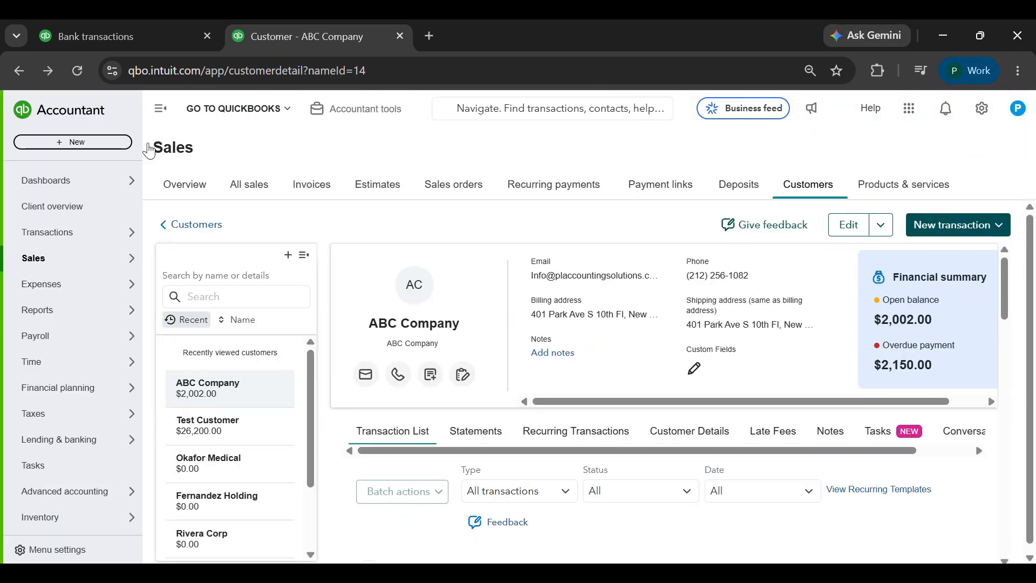
{"action": "left_click", "coordinate": [88, 148]}
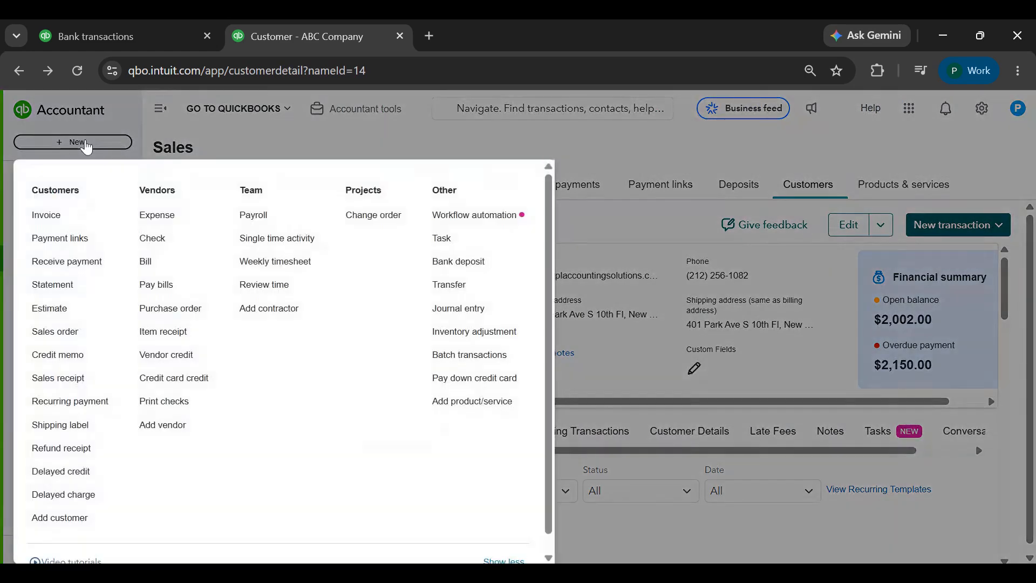
{"action": "left_click", "coordinate": [161, 215]}
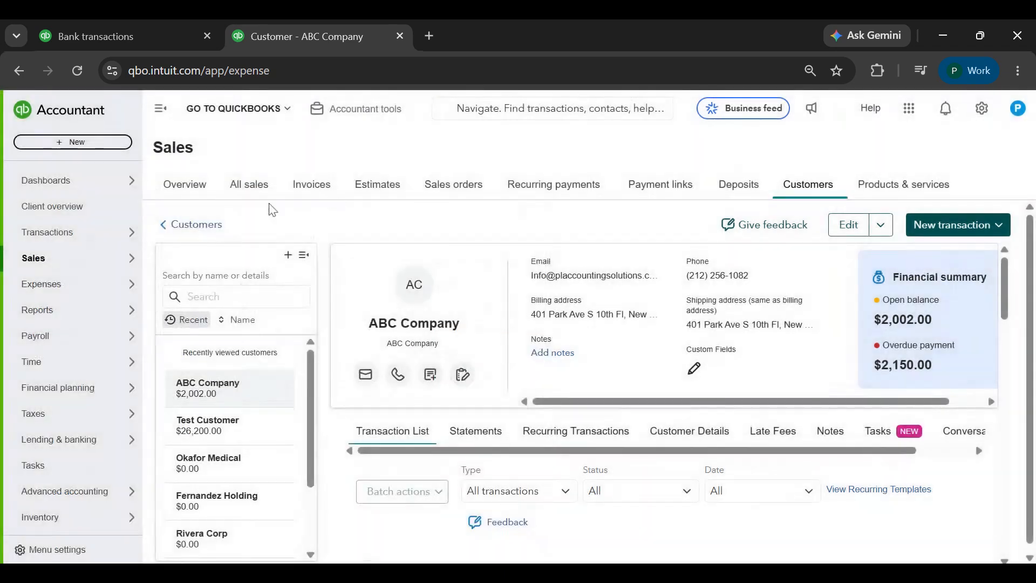
{"action": "type", "text": "abc"}
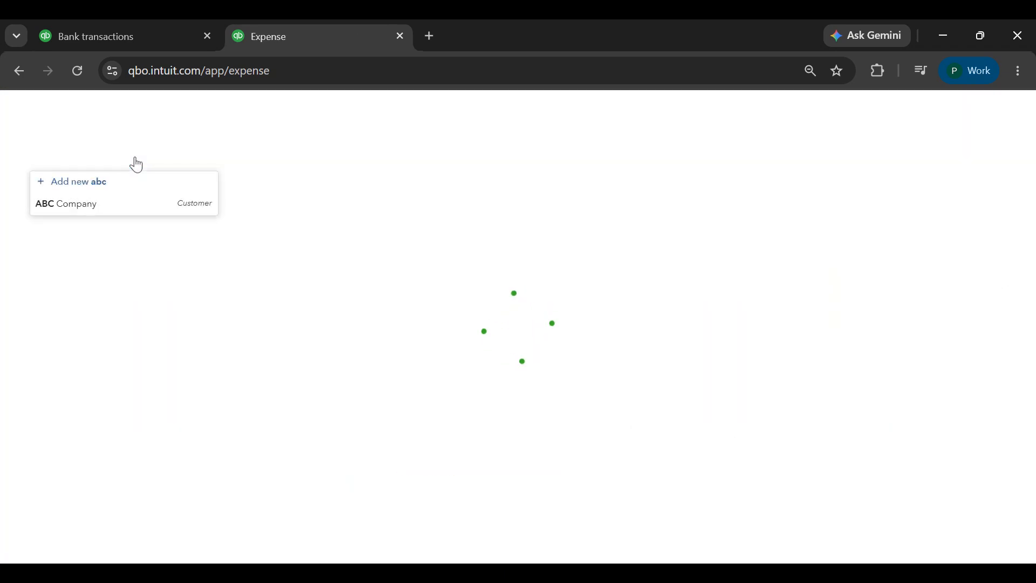
{"action": "left_click", "coordinate": [124, 205]}
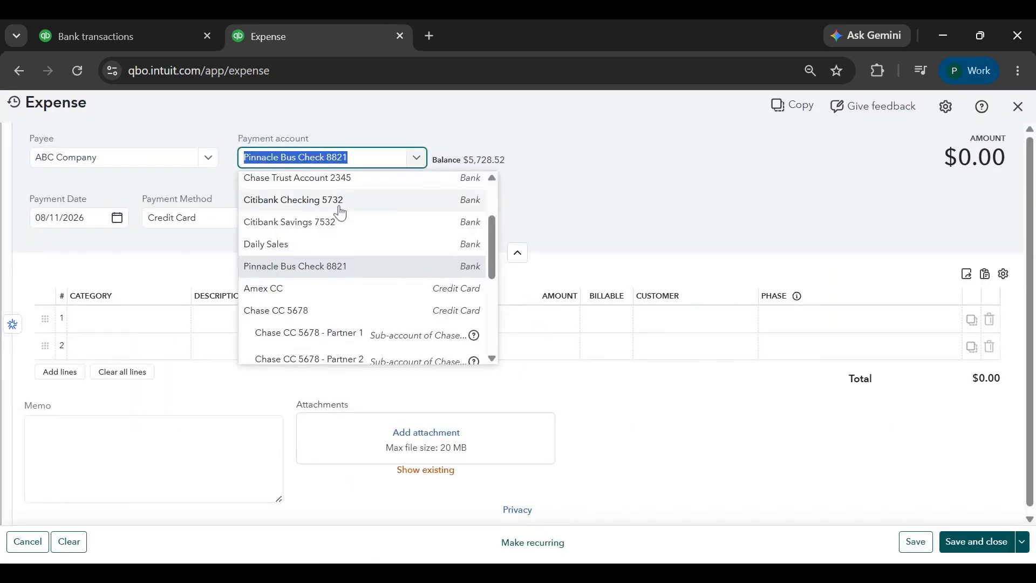
{"action": "left_click", "coordinate": [335, 209]}
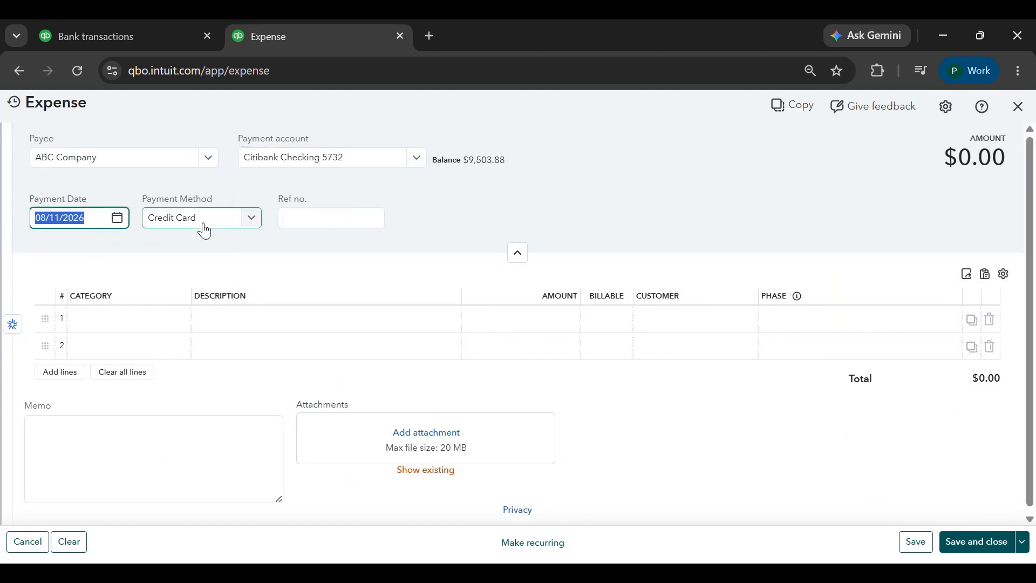
Create a new payment method named Zelle and use it for the expense
{"action": "left_click", "coordinate": [227, 221]}
{"action": "left_click", "coordinate": [203, 247]}
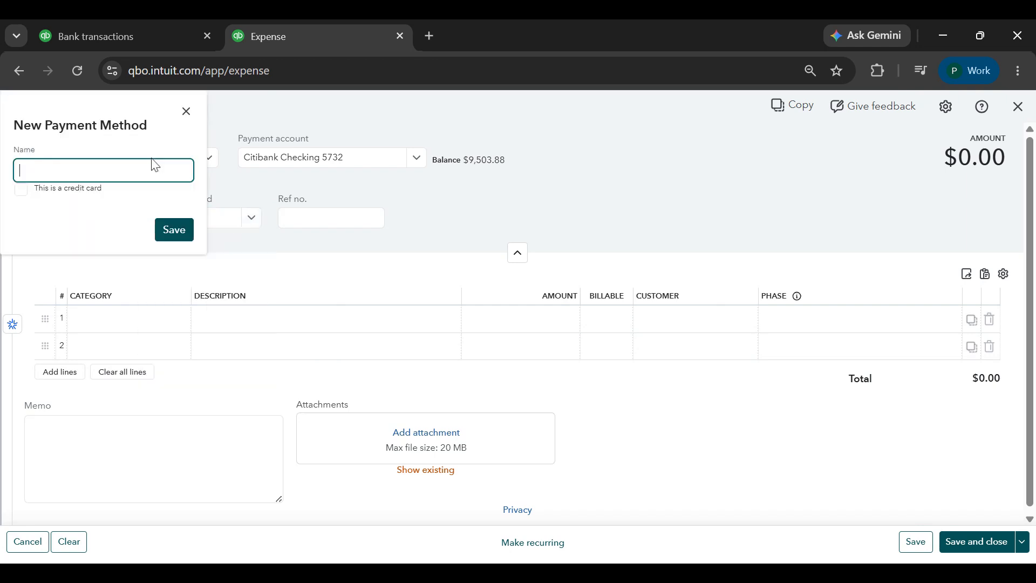
{"action": "type", "text": "Zelle"}
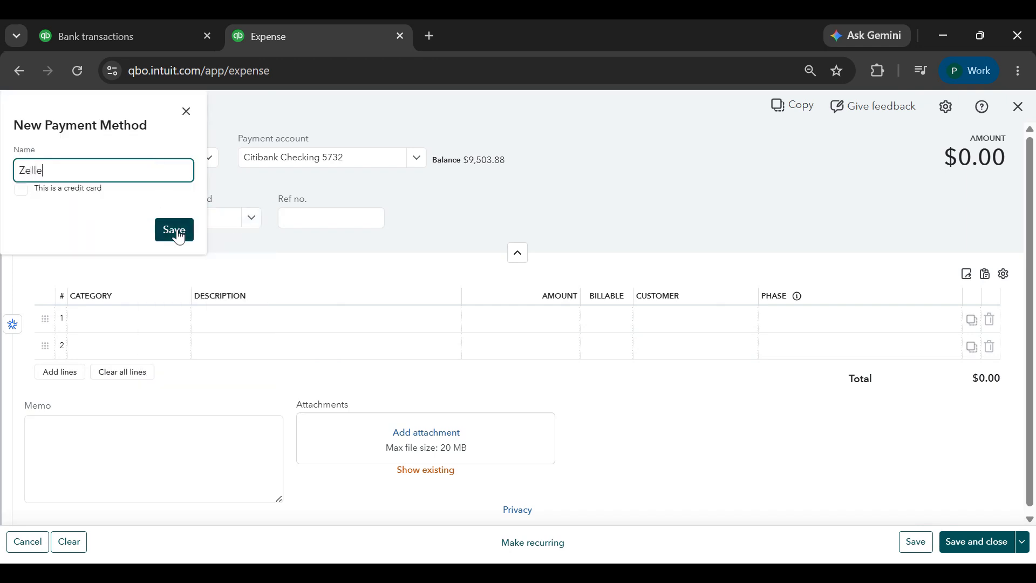
{"action": "key", "text": "Return"}
Fill the expense's first line with the Accounts Receivable (A/R) category, an amount of $148.00 and ABC Company as the customer
{"action": "left_click", "coordinate": [138, 321]}
{"action": "type", "text": "accou"}
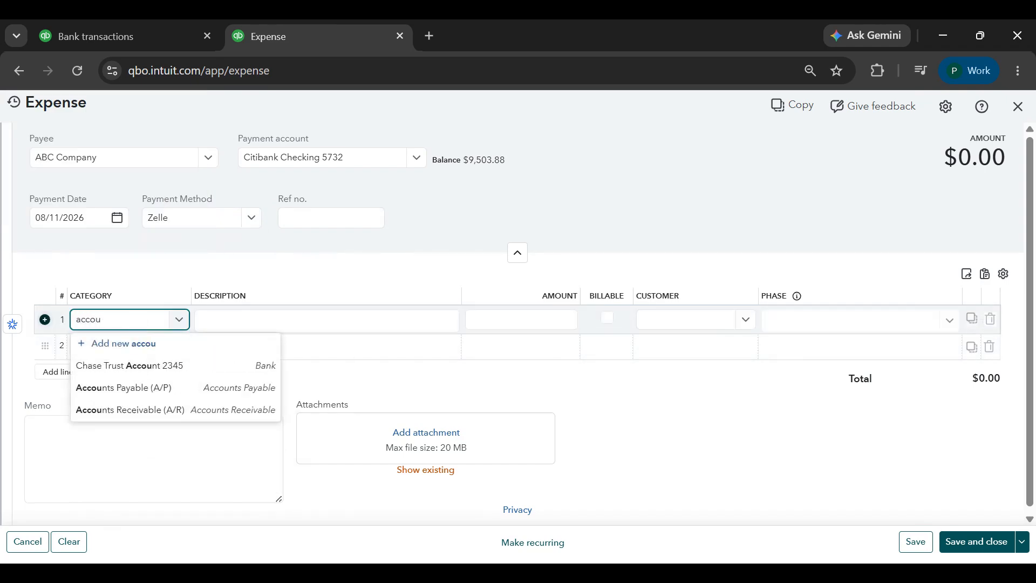
{"action": "left_click", "coordinate": [157, 409]}
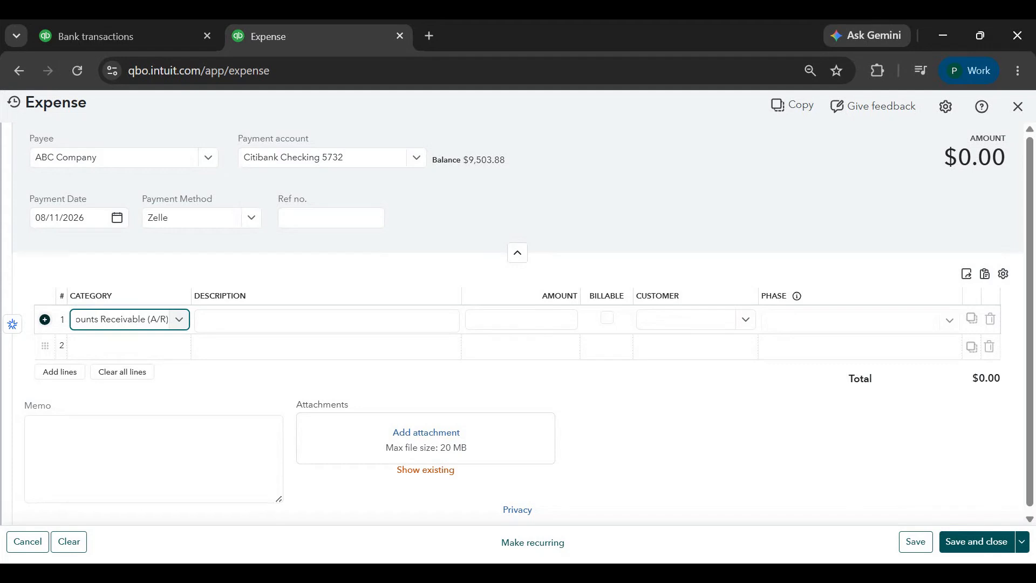
{"action": "left_click", "coordinate": [478, 315]}
{"action": "type", "text": "148"}
{"action": "key", "text": "Tab"}
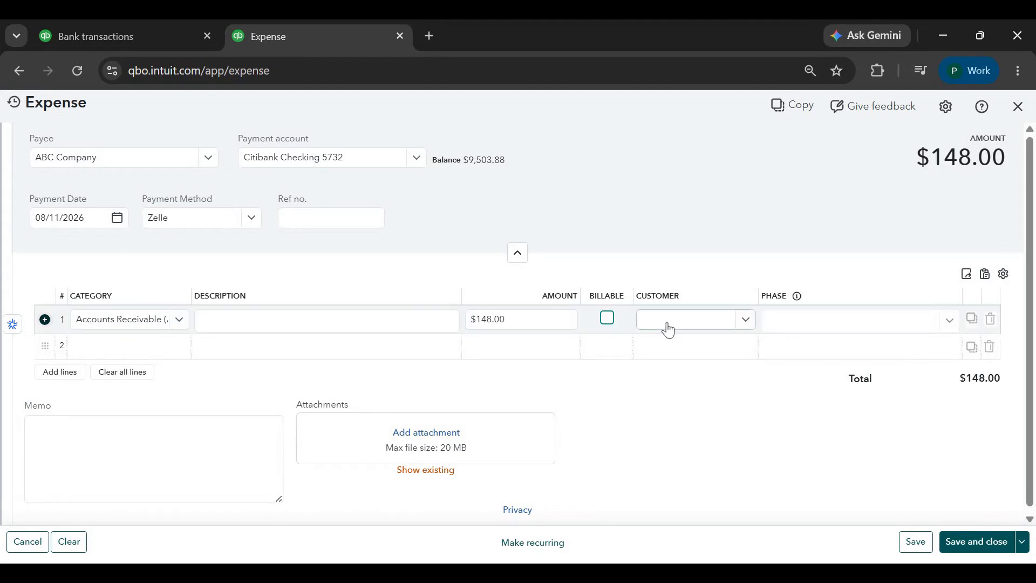
{"action": "left_click", "coordinate": [669, 329]}
{"action": "type", "text": "abc"}
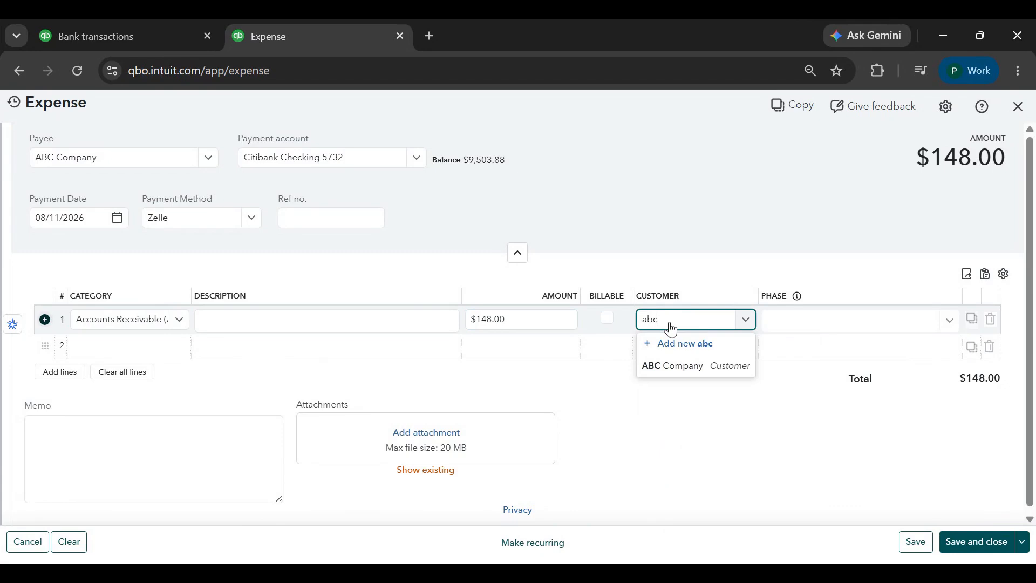
{"action": "left_click", "coordinate": [675, 365]}
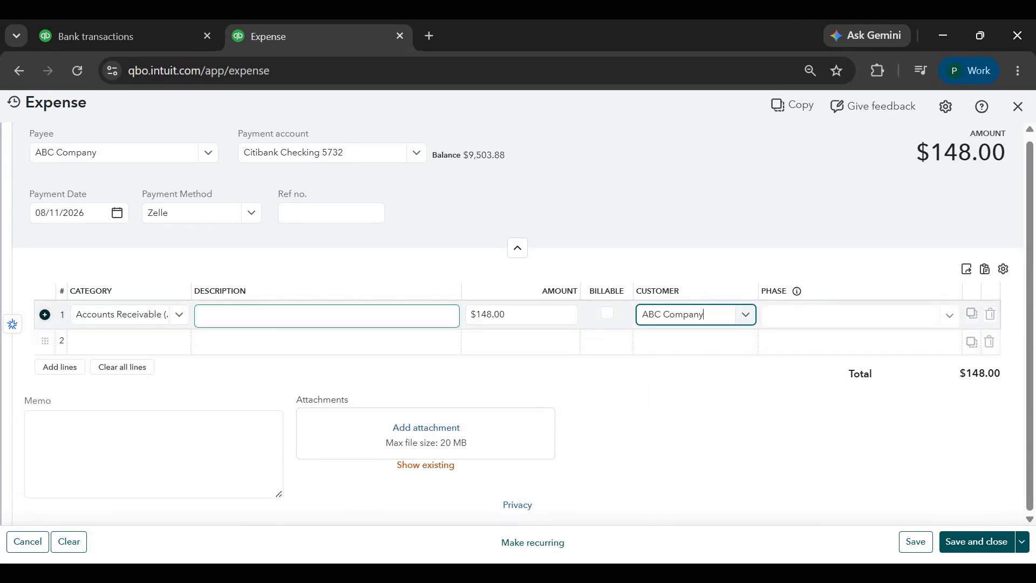
Enter the memo "Refund of Overpayment" and save the expense
{"action": "left_click", "coordinate": [135, 443]}
{"action": "type", "text": "Refund of Overp"}
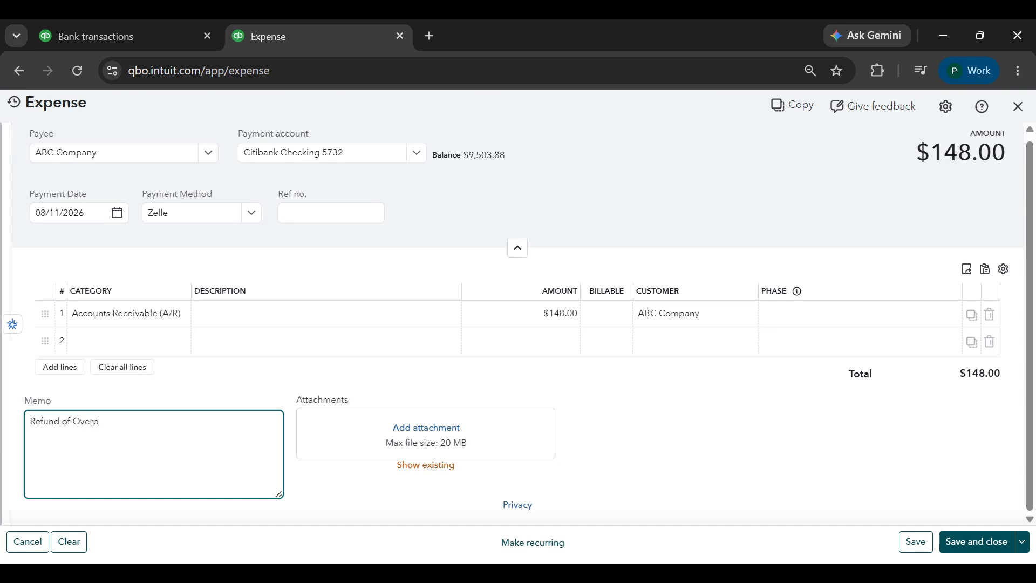
{"action": "type", "text": "ayment"}
{"action": "left_click", "coordinate": [915, 541]}
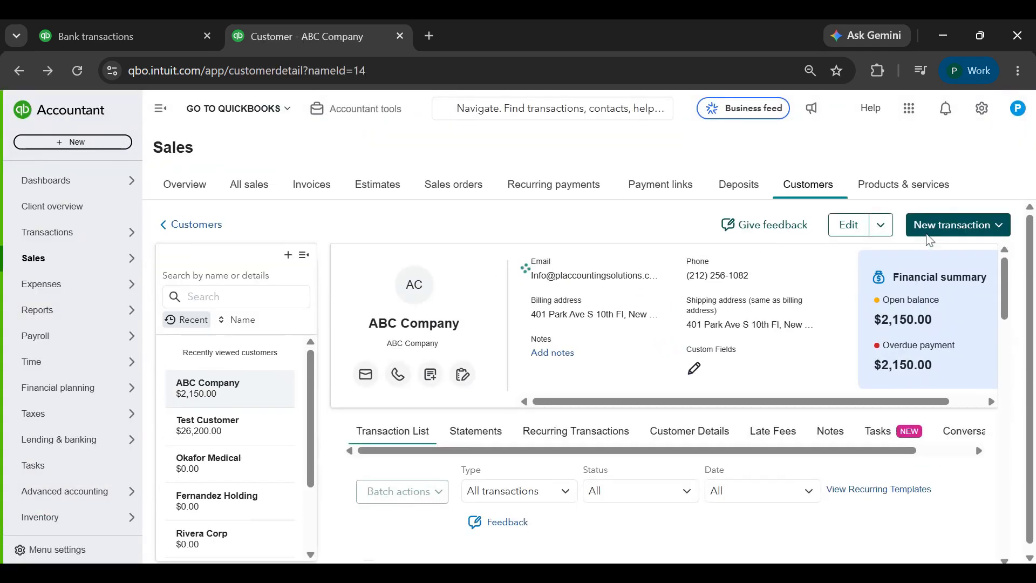
In a new payment for ABC Company, deselect invoice 1041 and apply the $148.00 unapplied credit to the 08/11/2026 expense
{"action": "left_click", "coordinate": [969, 235]}
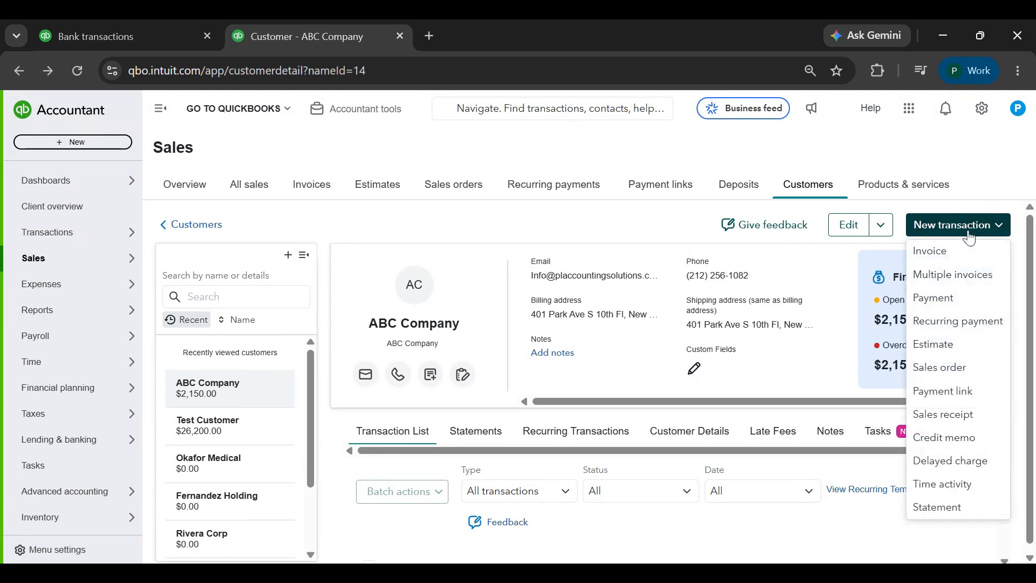
{"action": "left_click", "coordinate": [933, 298]}
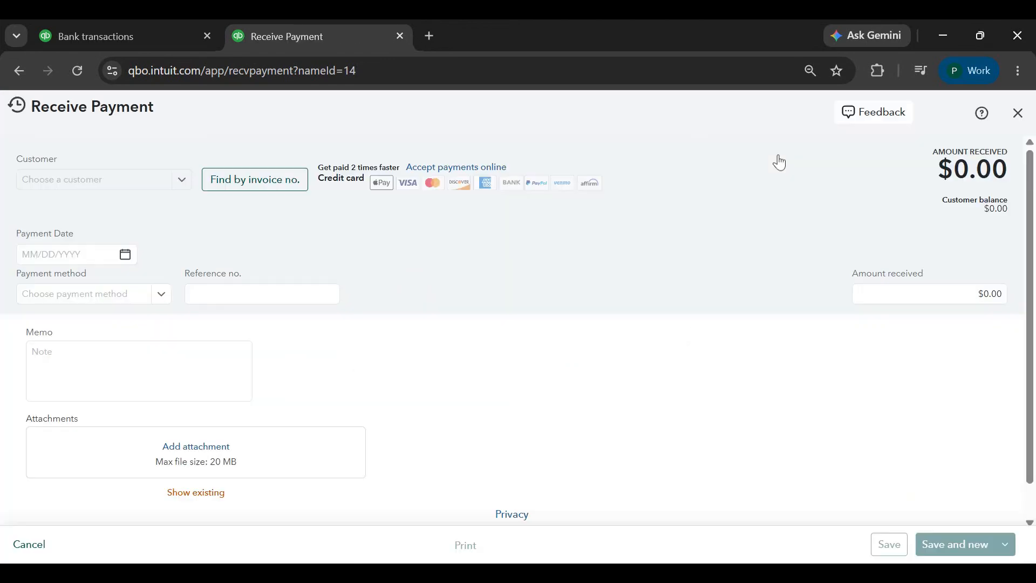
{"action": "scroll", "coordinate": [284, 305], "scroll_direction": "down", "scroll_amount": 3}
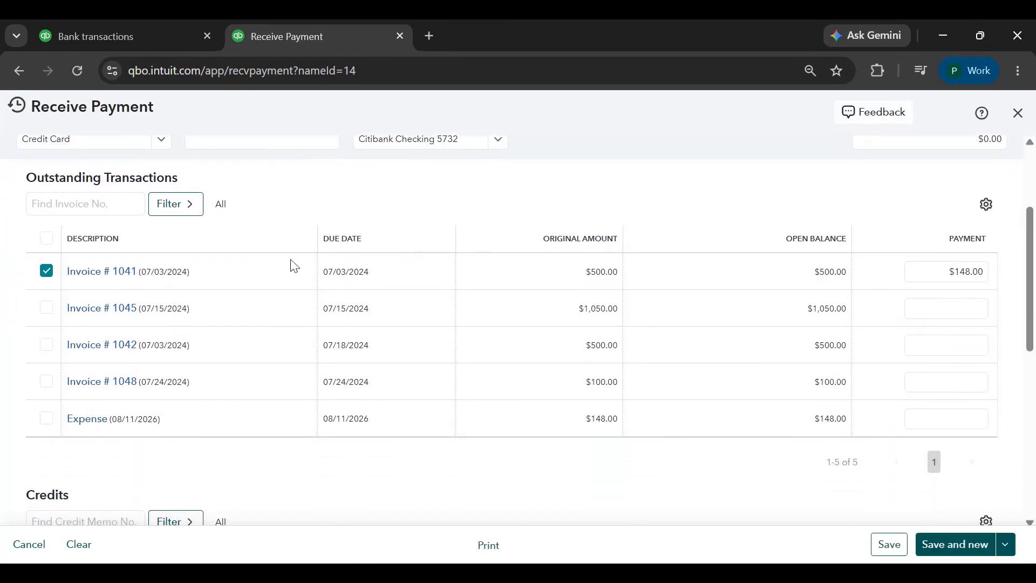
{"action": "left_click", "coordinate": [46, 418]}
{"action": "left_click", "coordinate": [47, 270]}
{"action": "scroll", "coordinate": [299, 365], "scroll_direction": "down", "scroll_amount": 1}
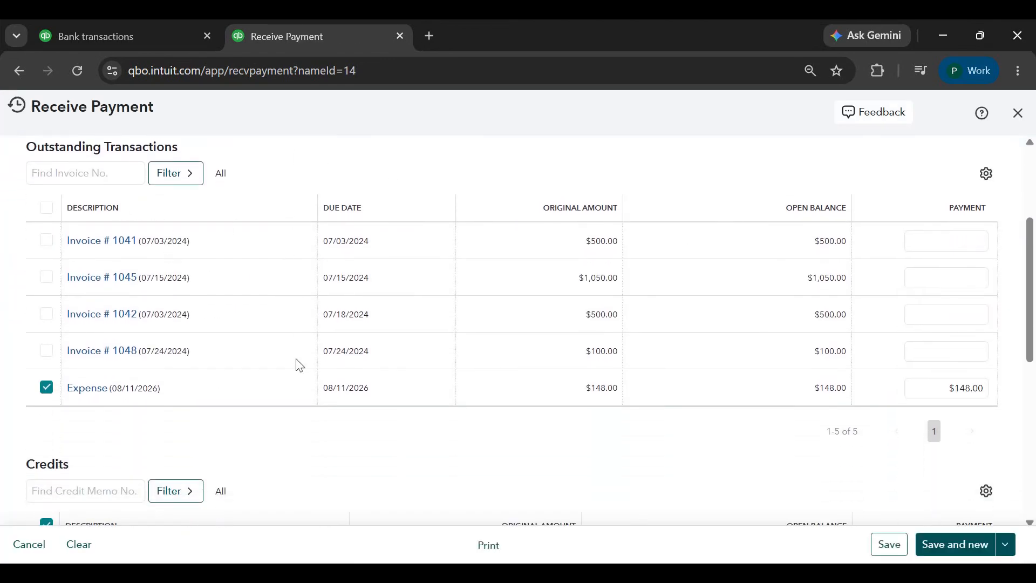
{"action": "scroll", "coordinate": [299, 365], "scroll_direction": "down", "scroll_amount": 3}
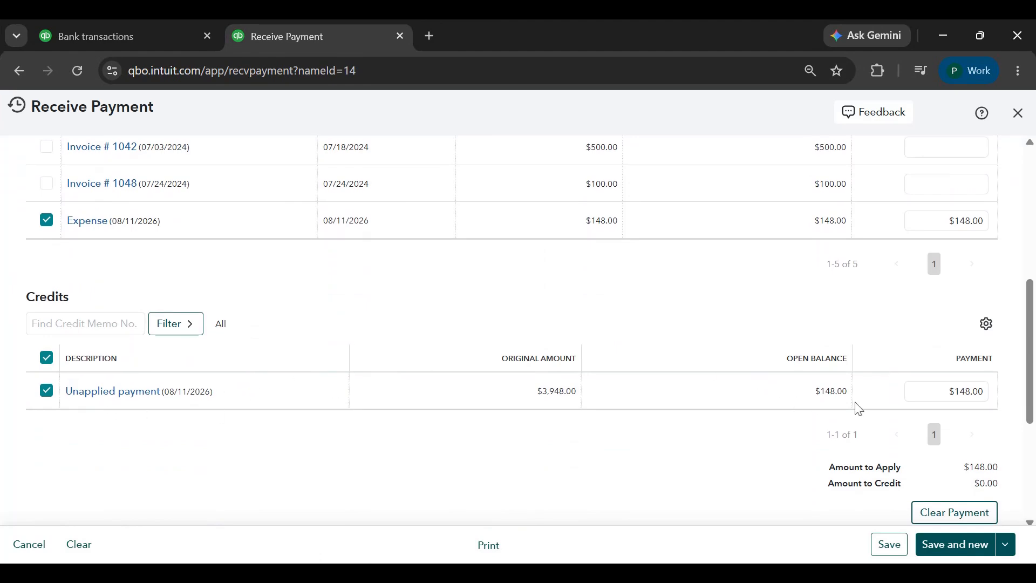
Keep the amount received at $0.00, set the payment method to ACH and save the payment
{"action": "scroll", "coordinate": [713, 382], "scroll_direction": "up", "scroll_amount": 6}
{"action": "left_click", "coordinate": [952, 294]}
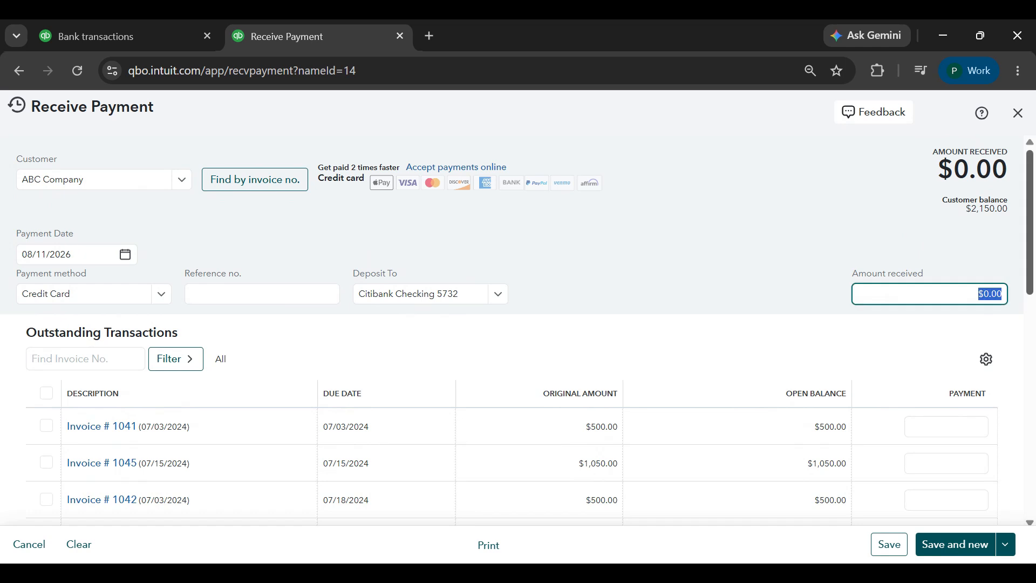
{"action": "left_click", "coordinate": [138, 303]}
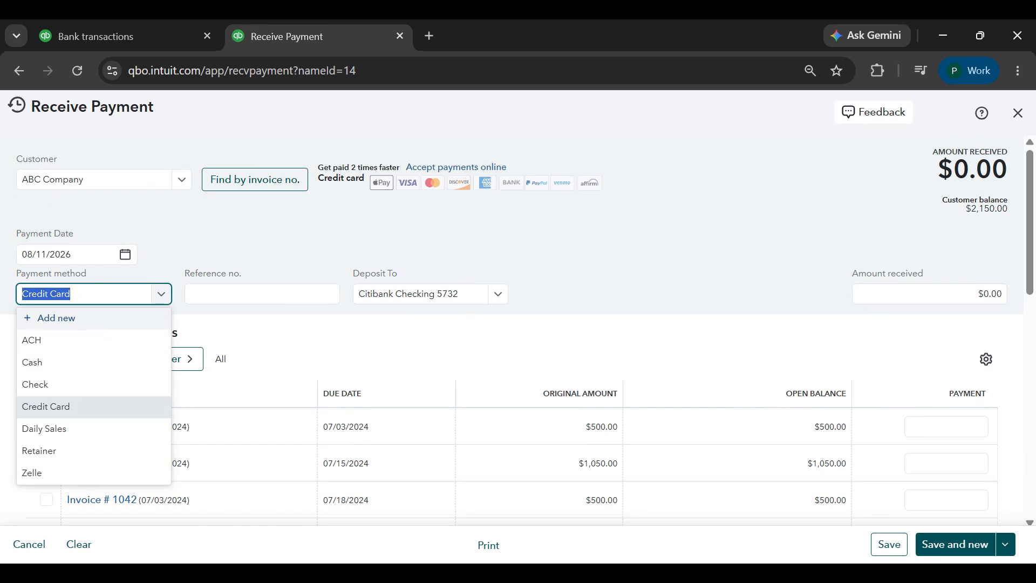
{"action": "left_click", "coordinate": [69, 344]}
{"action": "scroll", "coordinate": [928, 191], "scroll_direction": "down", "scroll_amount": 6}
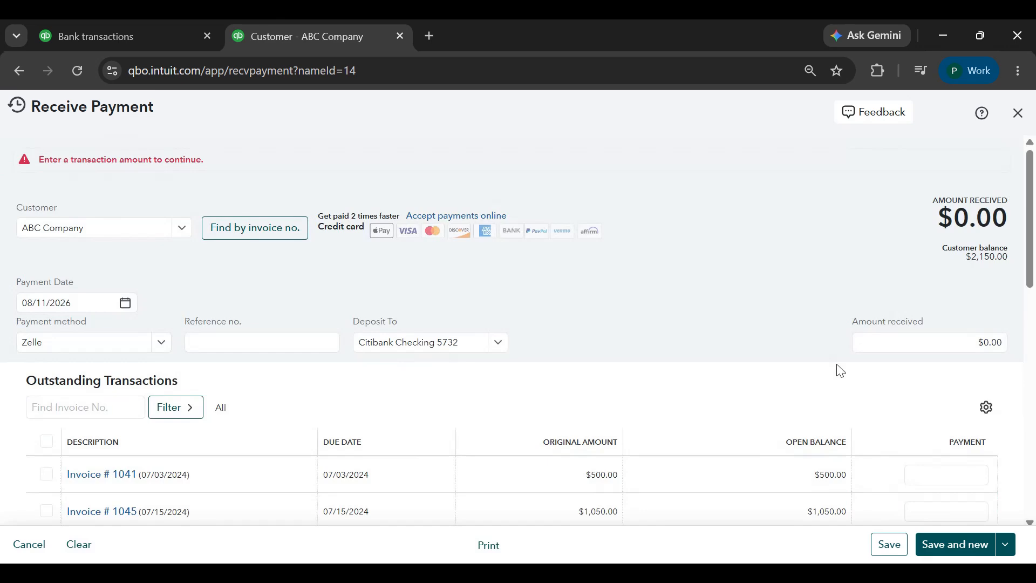
{"action": "scroll", "coordinate": [809, 345], "scroll_direction": "down", "scroll_amount": 5}
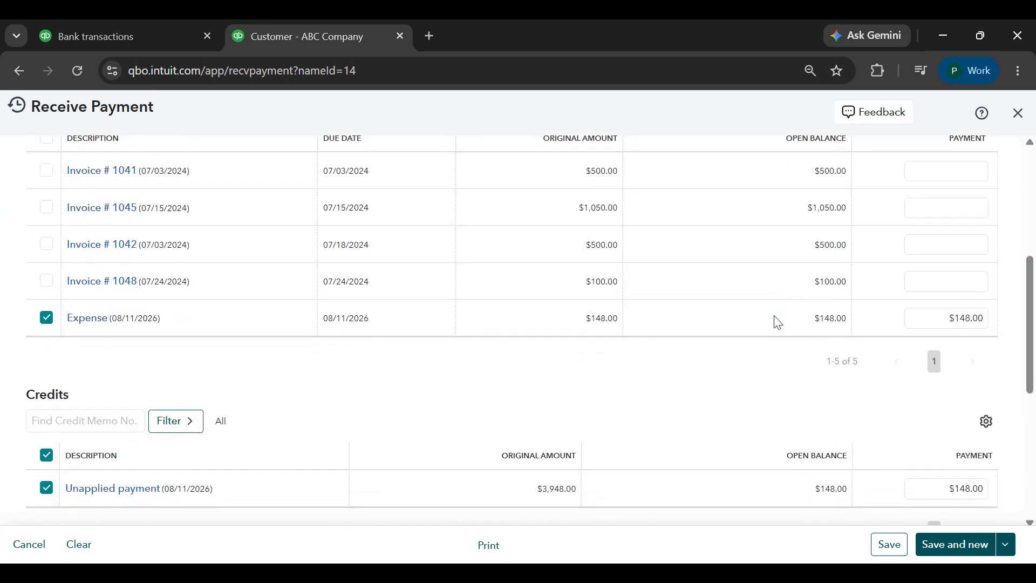
Delete the $148.00 expense with the memo "Refund of Overpayment" from ABC Company's transaction list
{"action": "scroll", "coordinate": [684, 326], "scroll_direction": "down", "scroll_amount": 2}
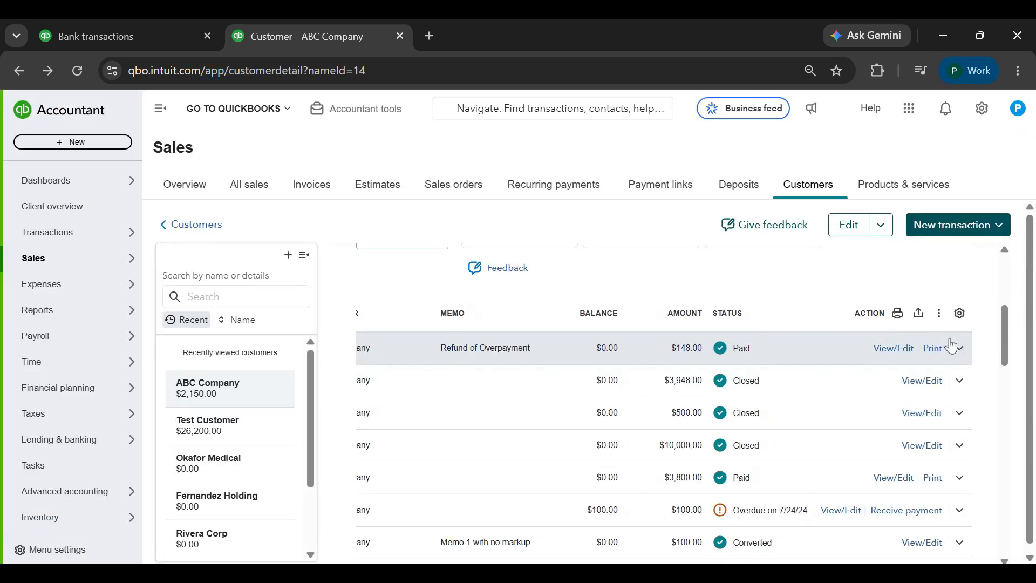
{"action": "left_click", "coordinate": [960, 348]}
{"action": "left_click", "coordinate": [547, 352]}
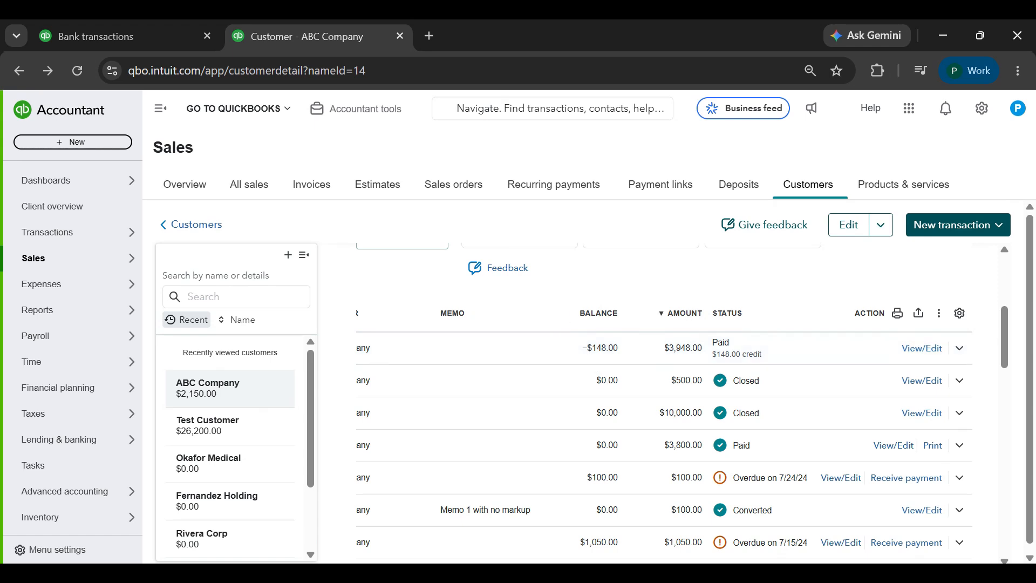
{"action": "scroll", "coordinate": [597, 401], "scroll_direction": "left", "scroll_amount": 5}
Start a new invoice for ABC Company and go to its product or service lines
{"action": "left_click", "coordinate": [978, 234]}
{"action": "left_click", "coordinate": [931, 250]}
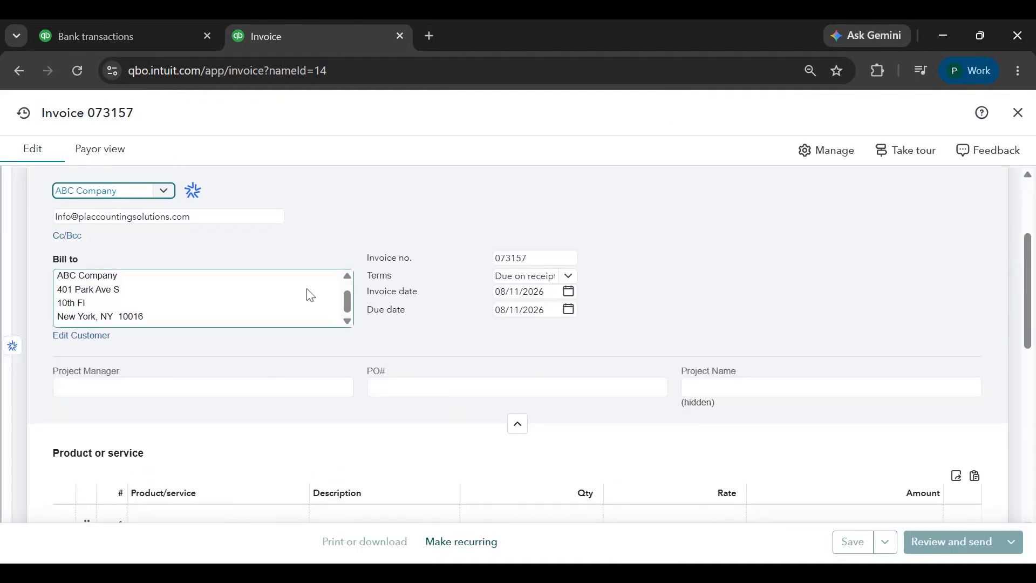
{"action": "scroll", "coordinate": [655, 285], "scroll_direction": "down", "scroll_amount": 4}
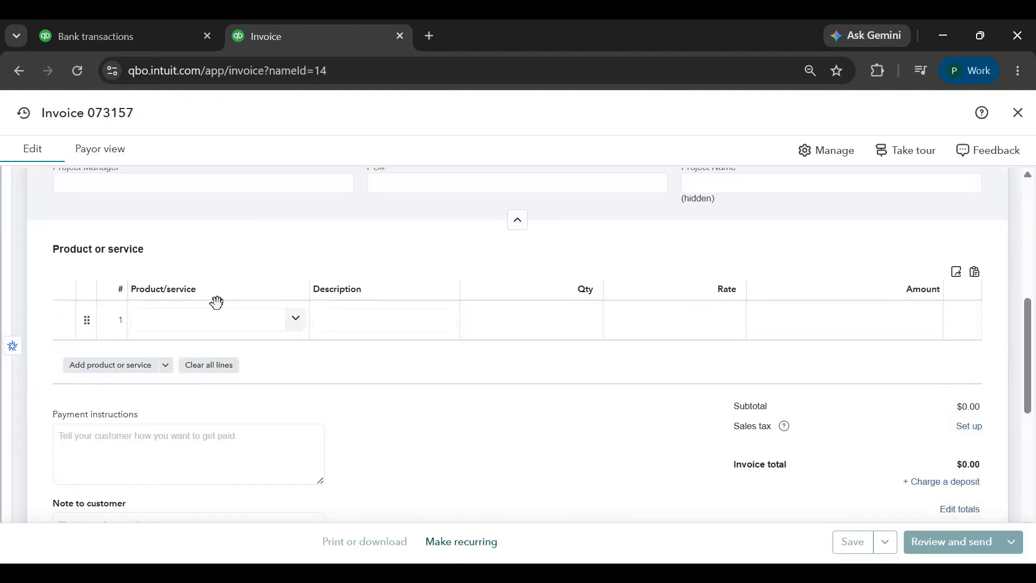
{"action": "left_click", "coordinate": [231, 310]}
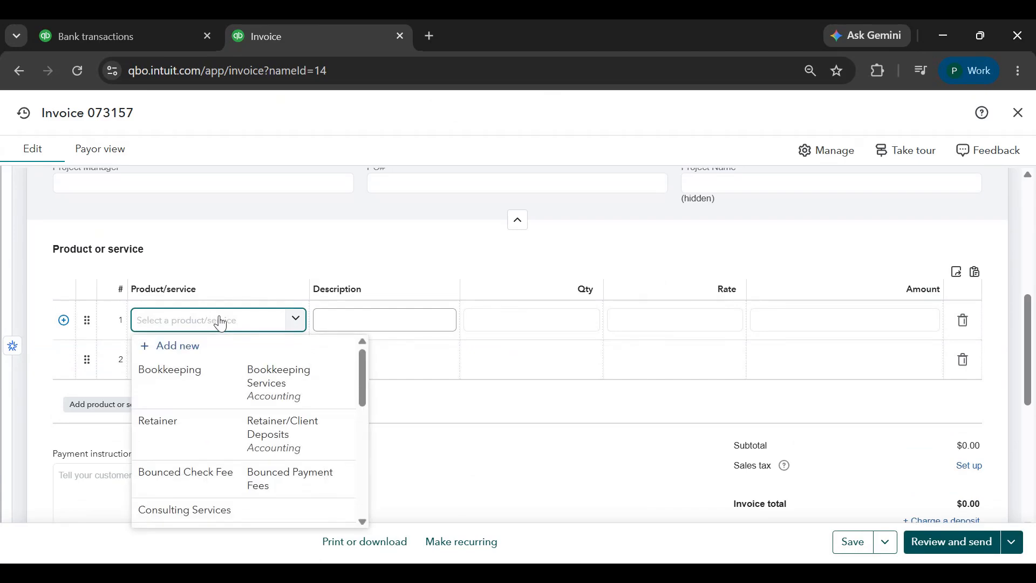
{"action": "type", "text": "Tip"}
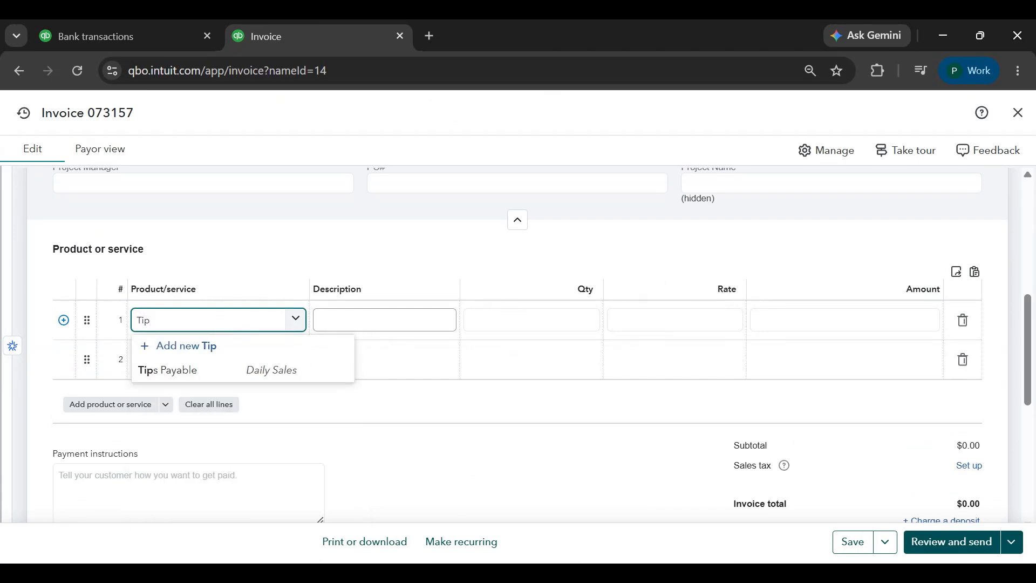
{"action": "type", "text": "s Income"}
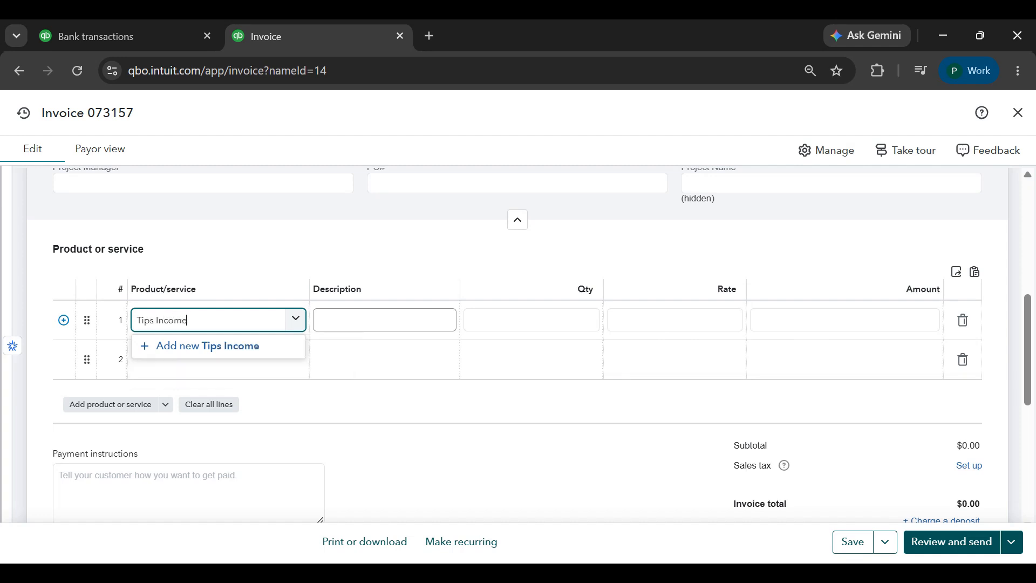
{"action": "key", "text": "Return"}
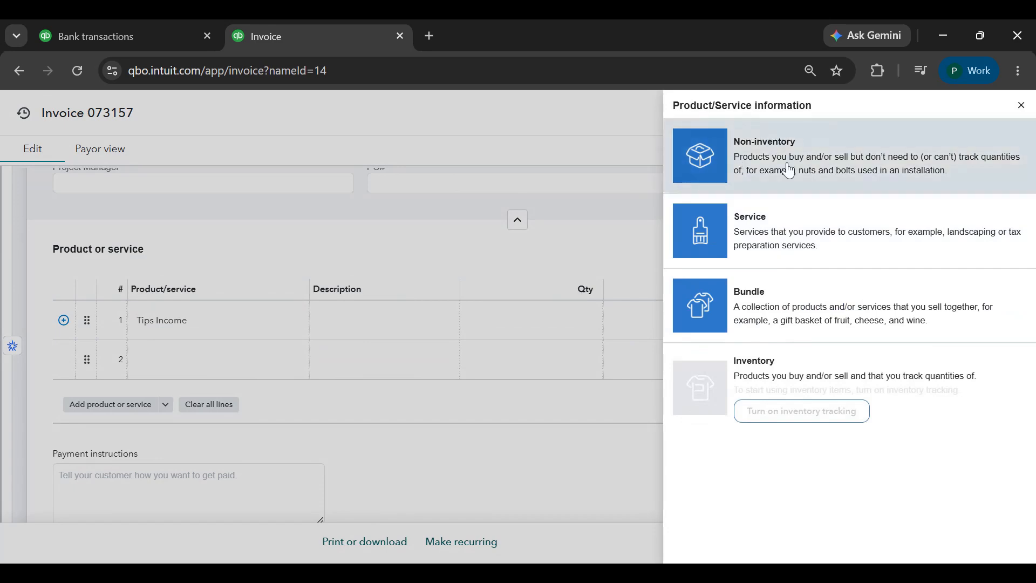
{"action": "left_click", "coordinate": [818, 216]}
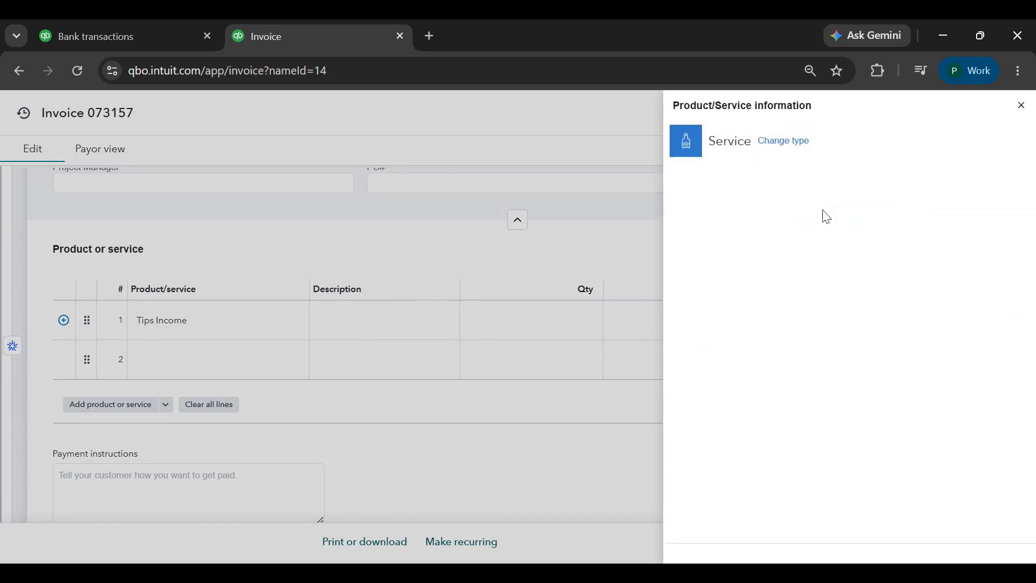
{"action": "left_click", "coordinate": [1014, 105]}
Add a new service item named Tips Income from the first invoice line, with the sales description "Tips from Clients"
{"action": "left_click", "coordinate": [222, 319]}
{"action": "type", "text": "T"}
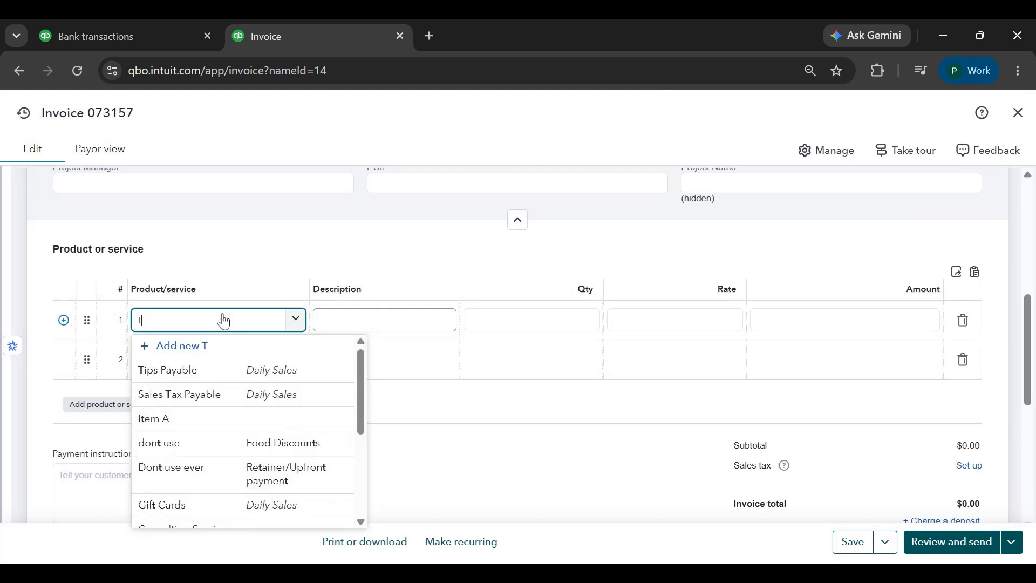
{"action": "type", "text": "ips Income"}
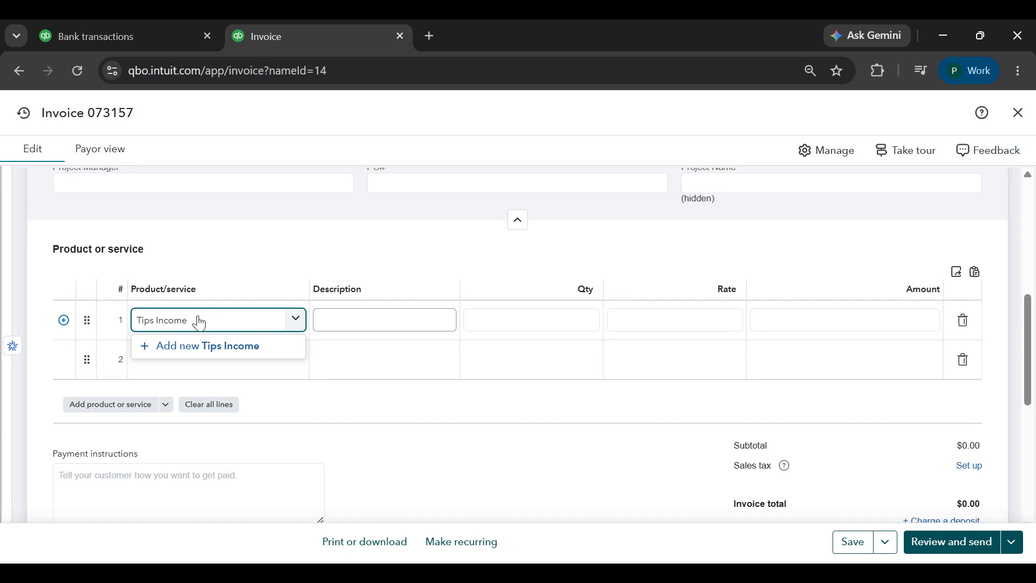
{"action": "left_click", "coordinate": [173, 346]}
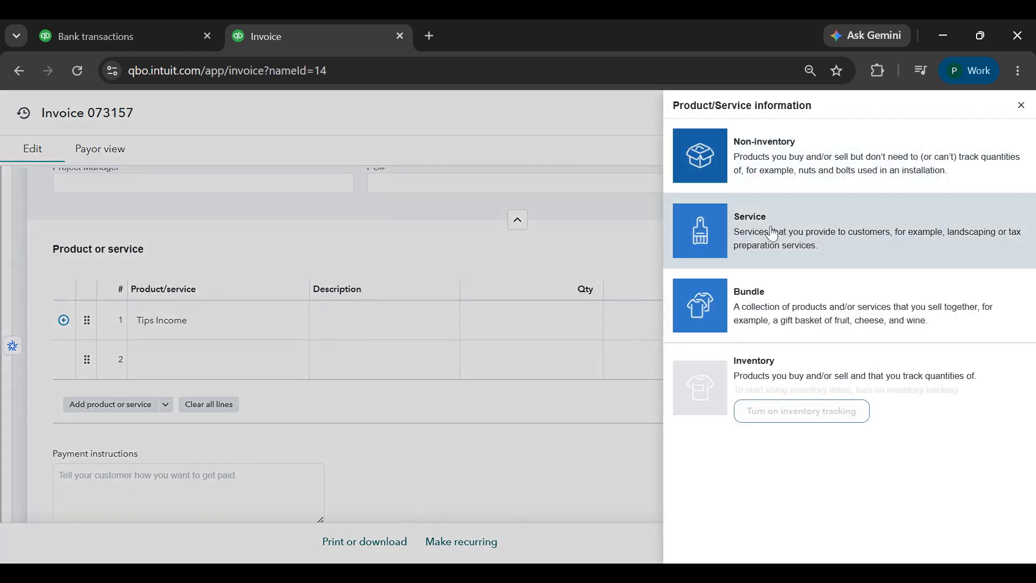
{"action": "left_click", "coordinate": [768, 236]}
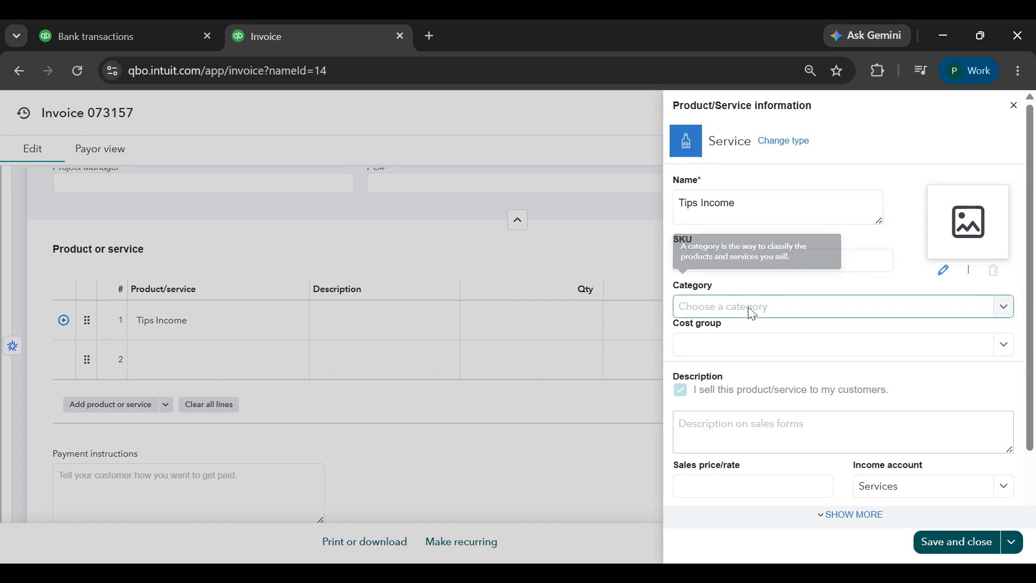
{"action": "left_click", "coordinate": [755, 431]}
{"action": "type", "text": "Tips from Clients"}
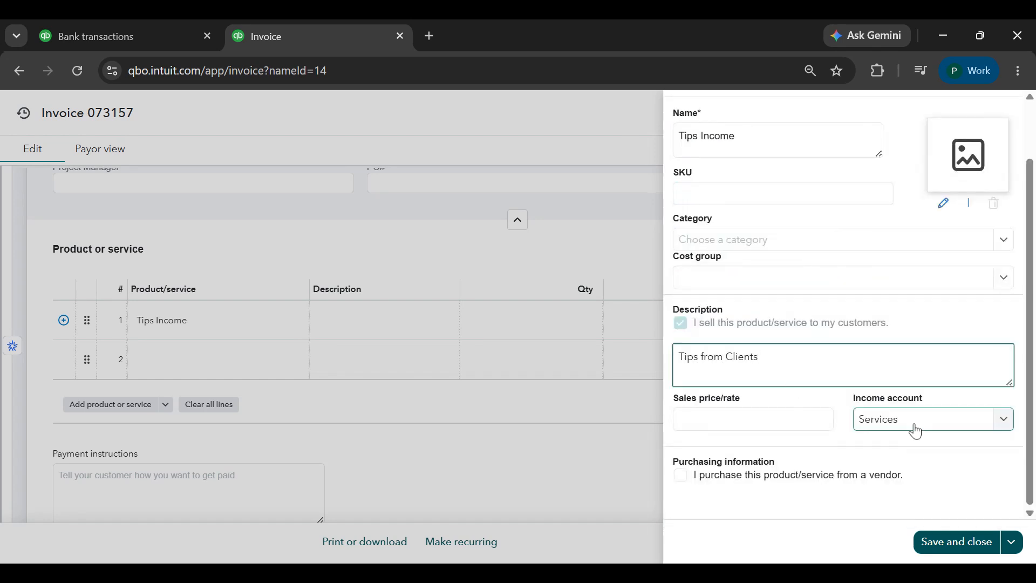
Create a Tips Income account of type Income and detail type Service/Fee Income as the item's income account
{"action": "left_click", "coordinate": [915, 430]}
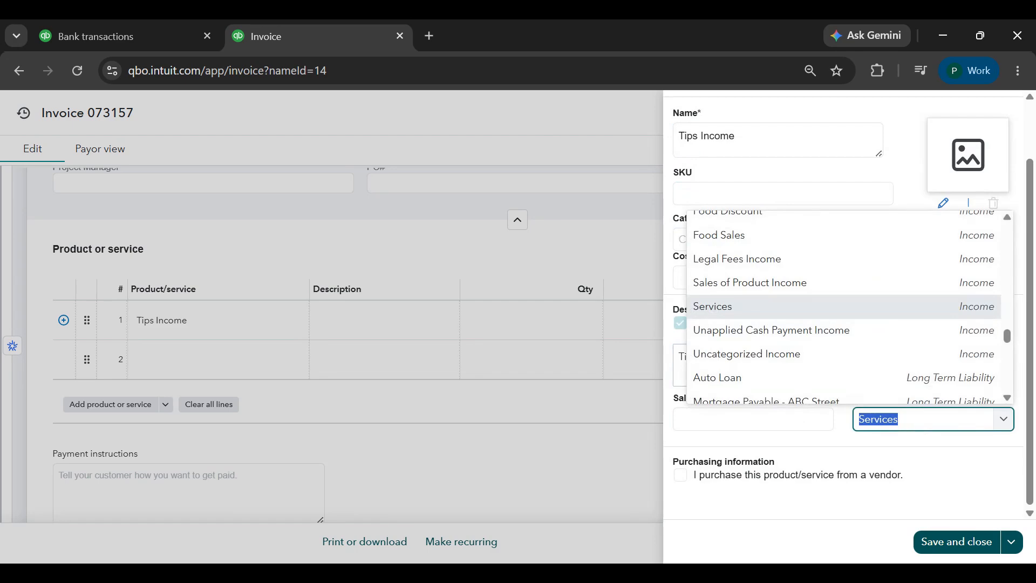
{"action": "type", "text": "Tip"}
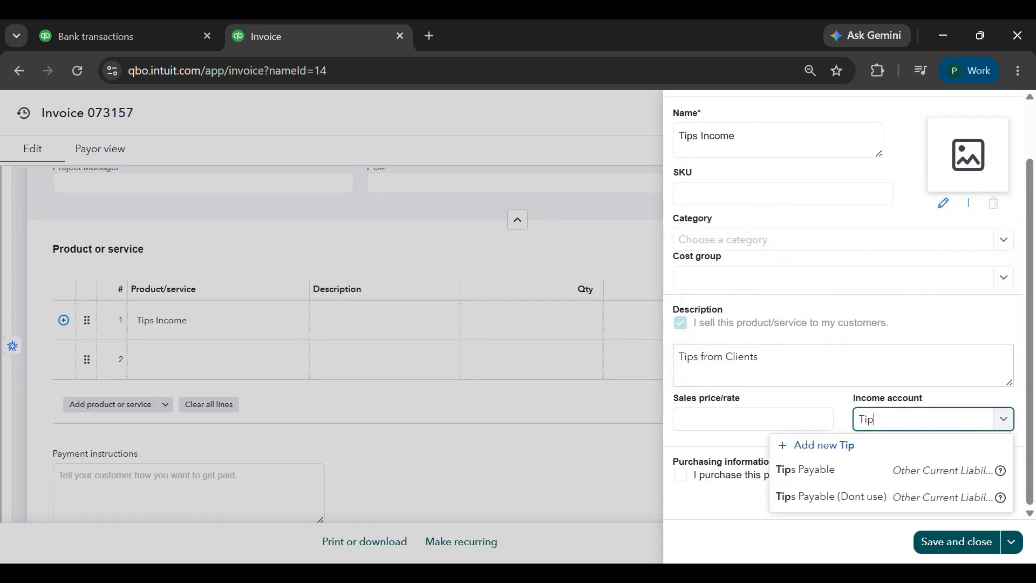
{"action": "type", "text": "s Income"}
{"action": "key", "text": "Return"}
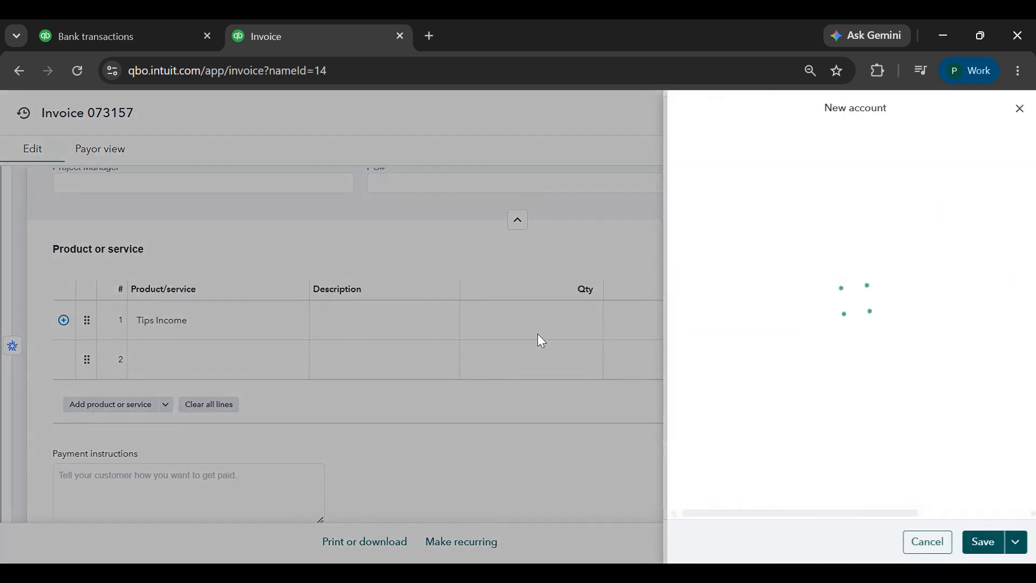
{"action": "left_click", "coordinate": [782, 210]}
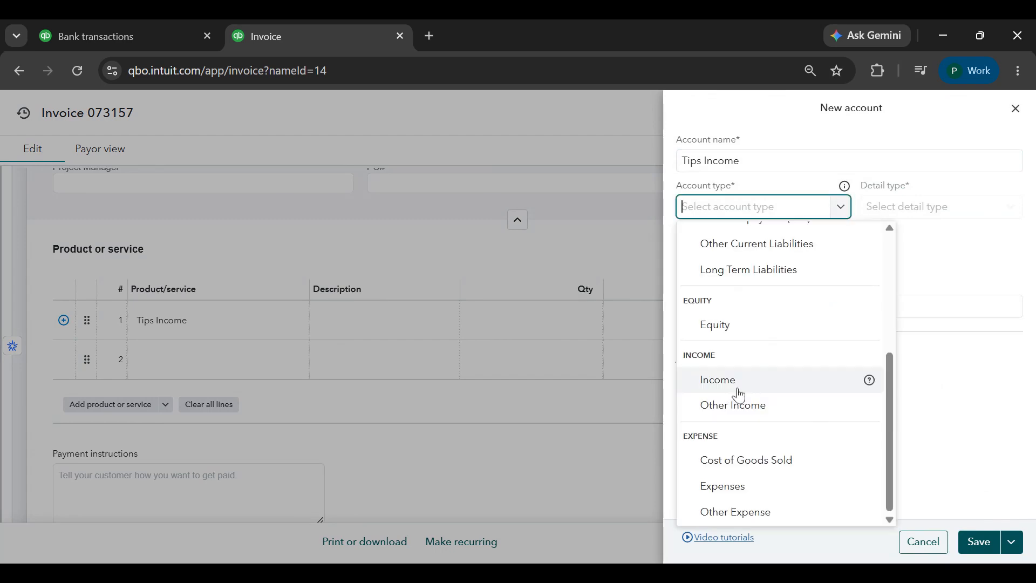
{"action": "left_click", "coordinate": [736, 386]}
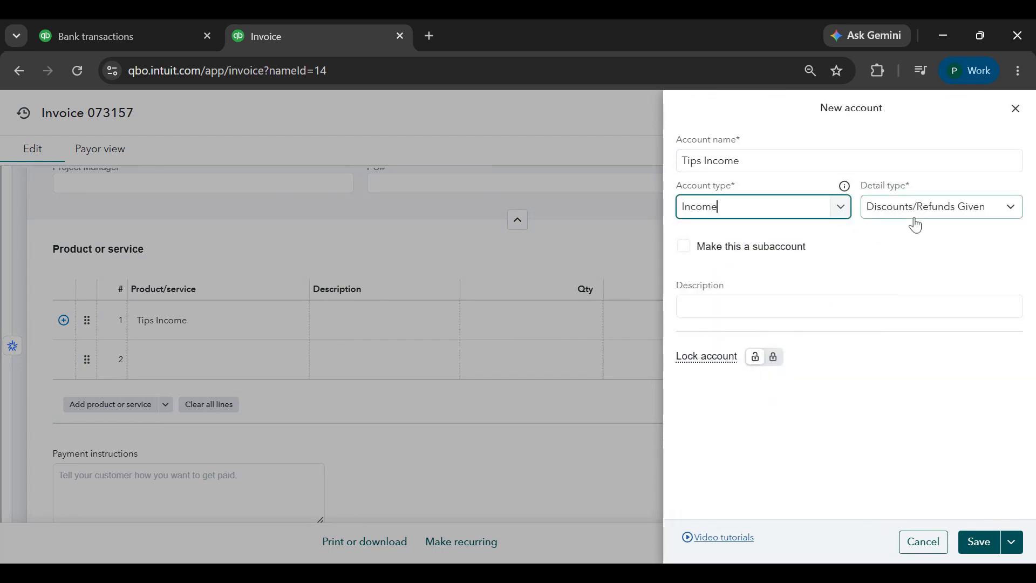
{"action": "left_click", "coordinate": [979, 542]}
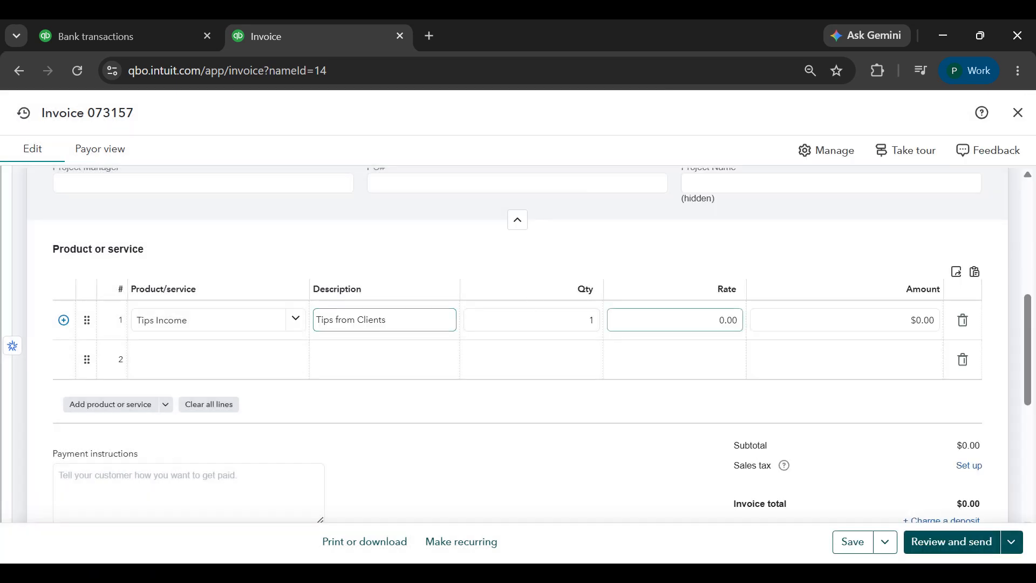
Set the Tips Income line's rate to 148, save the invoice and close it
{"action": "left_click_drag", "start_coordinate": [719, 320], "coordinate": [755, 319]}
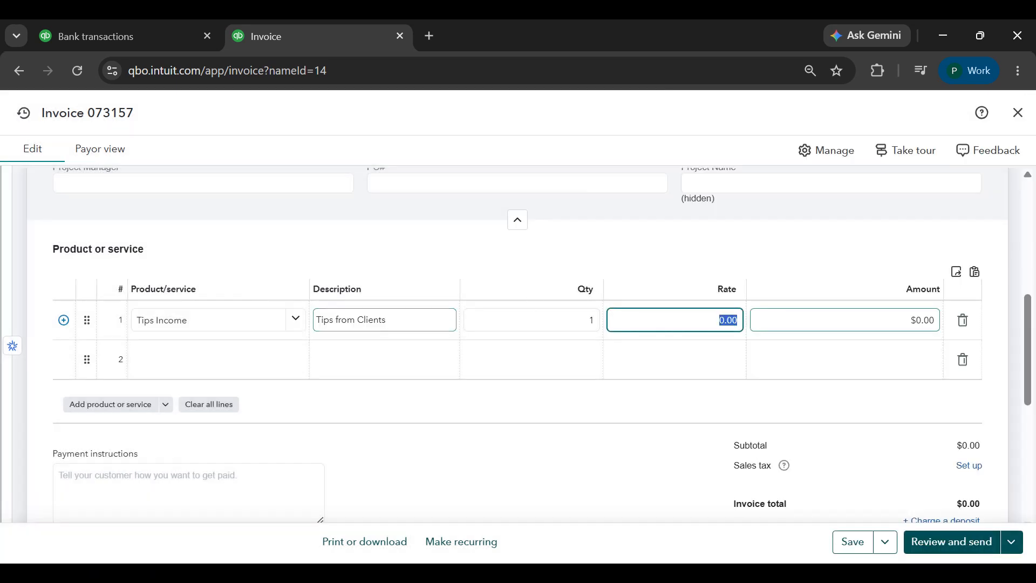
{"action": "type", "text": "148"}
{"action": "key", "text": "Tab"}
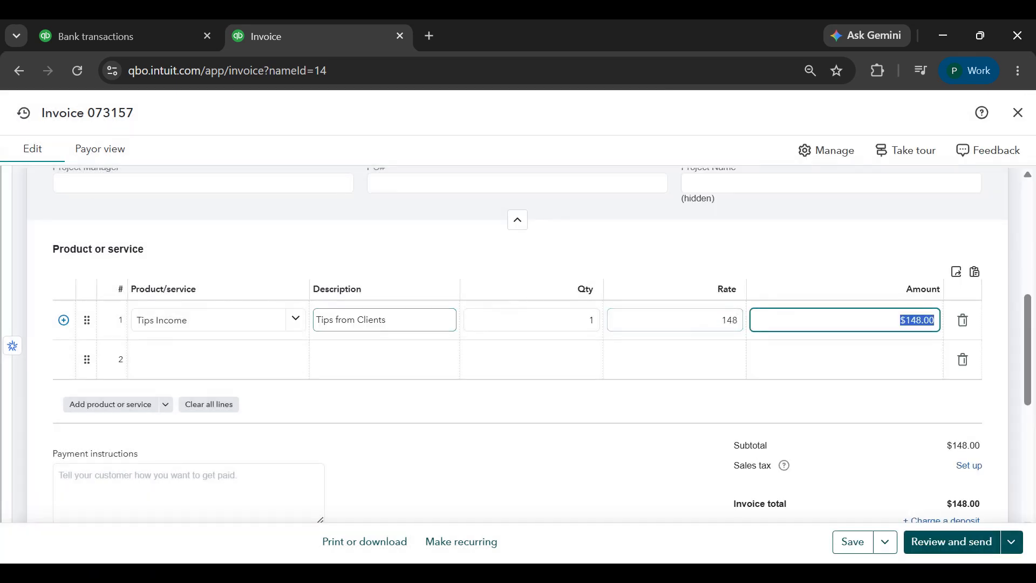
{"action": "left_click", "coordinate": [848, 550]}
{"action": "left_click", "coordinate": [1018, 114]}
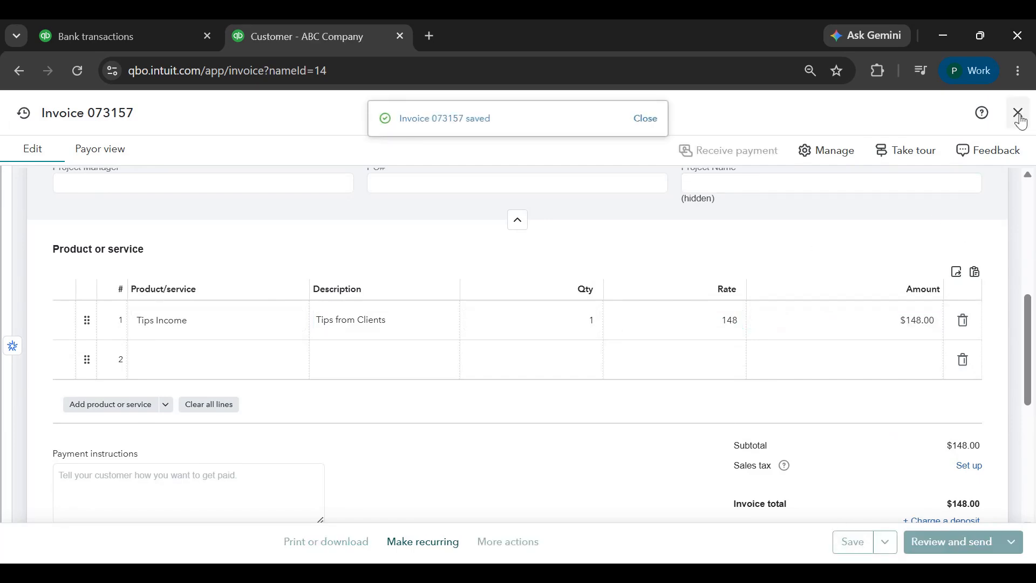
Open ABC Company's existing ACH payment and also apply it to the $148.00 invoice dated 08/11/2026
{"action": "scroll", "coordinate": [691, 380], "scroll_direction": "down", "scroll_amount": 5}
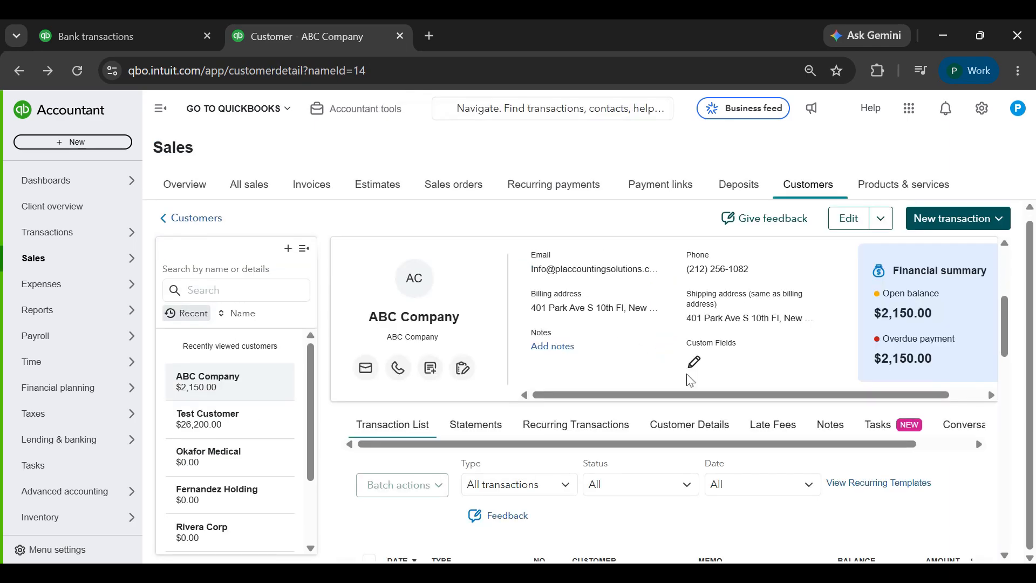
{"action": "left_click", "coordinate": [566, 349]}
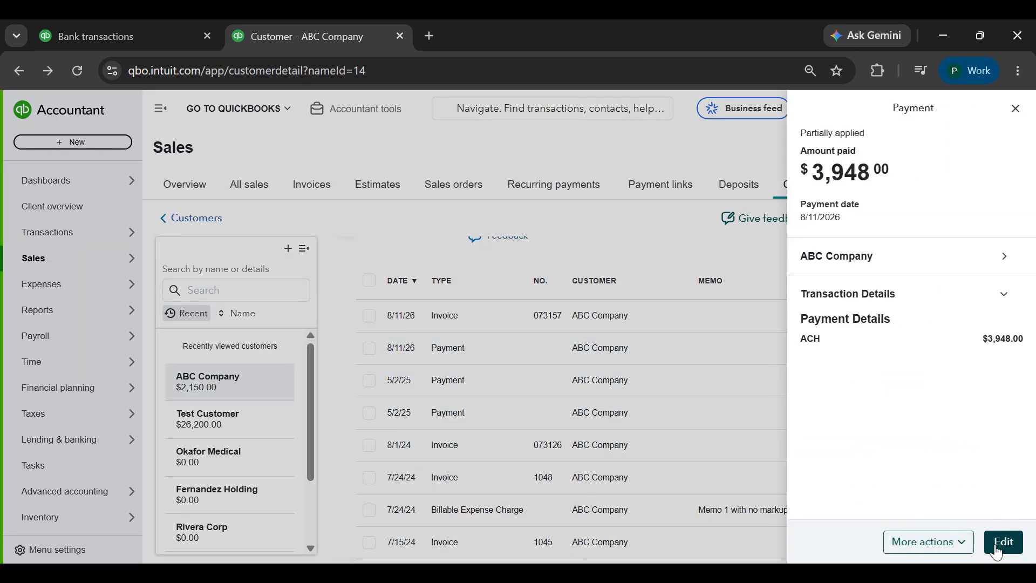
{"action": "left_click", "coordinate": [999, 552]}
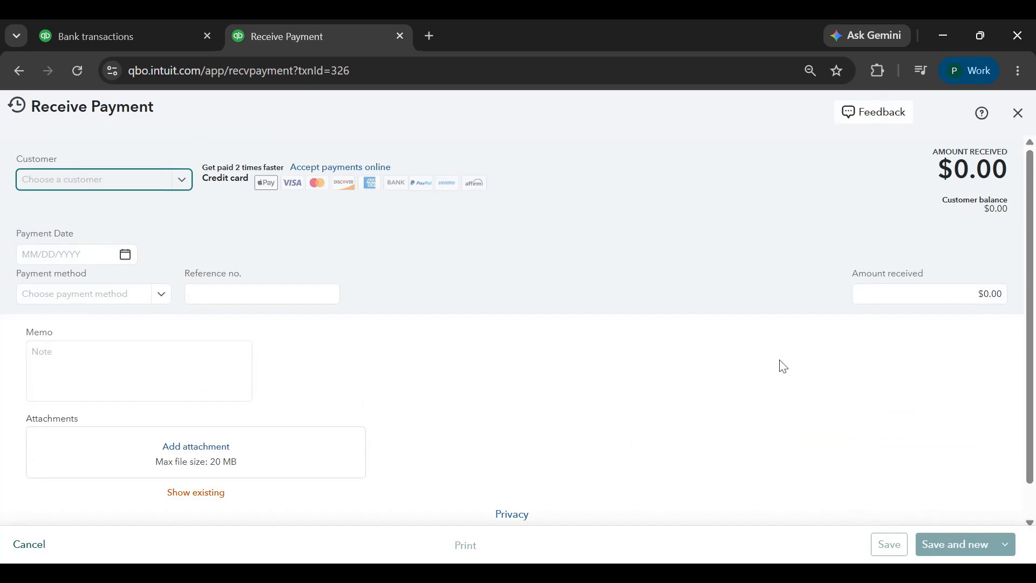
{"action": "scroll", "coordinate": [621, 306], "scroll_direction": "down", "scroll_amount": 3}
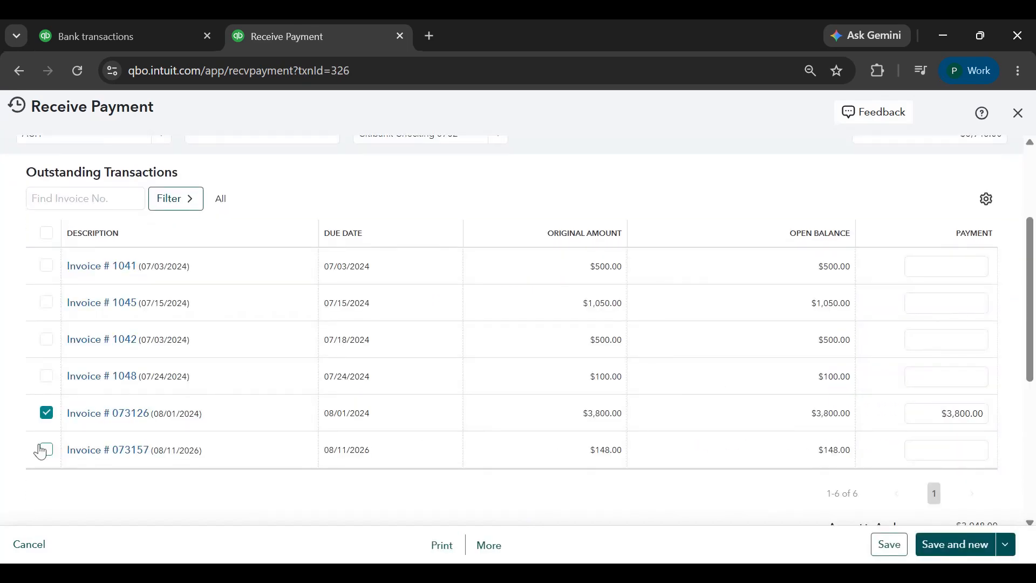
{"action": "left_click", "coordinate": [47, 451]}
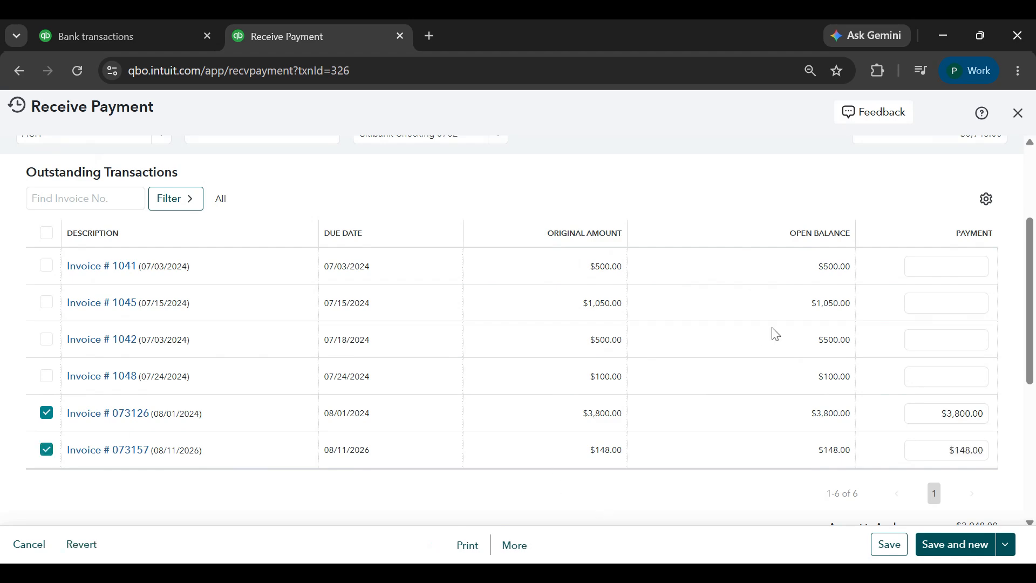
Review the payment's allocation to the $3,800.00 and $148.00 invoices, save the payment and close it
{"action": "scroll", "coordinate": [772, 332], "scroll_direction": "up", "scroll_amount": 3}
{"action": "scroll", "coordinate": [680, 360], "scroll_direction": "down", "scroll_amount": 5}
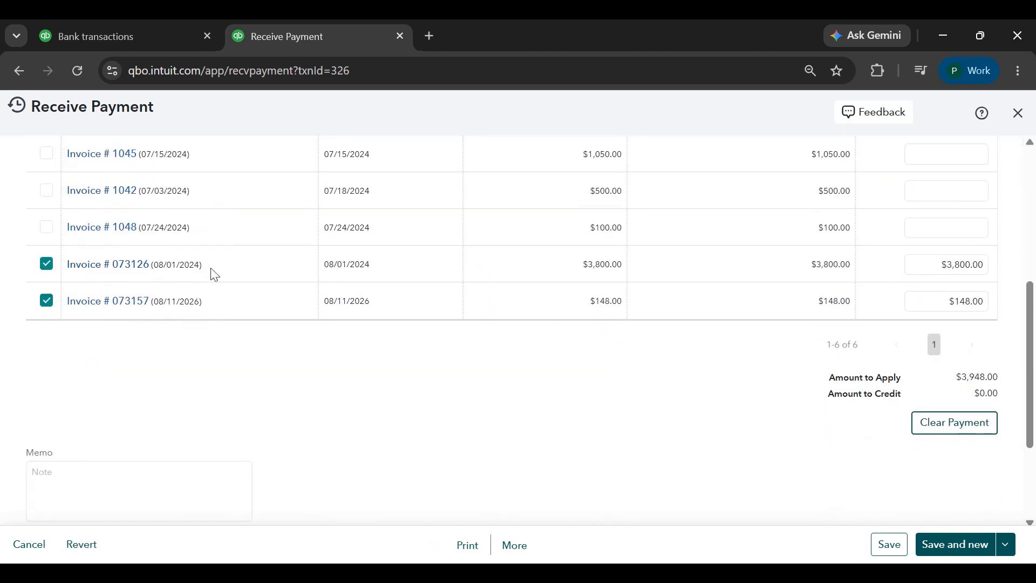
{"action": "left_click_drag", "start_coordinate": [215, 275], "coordinate": [68, 267]}
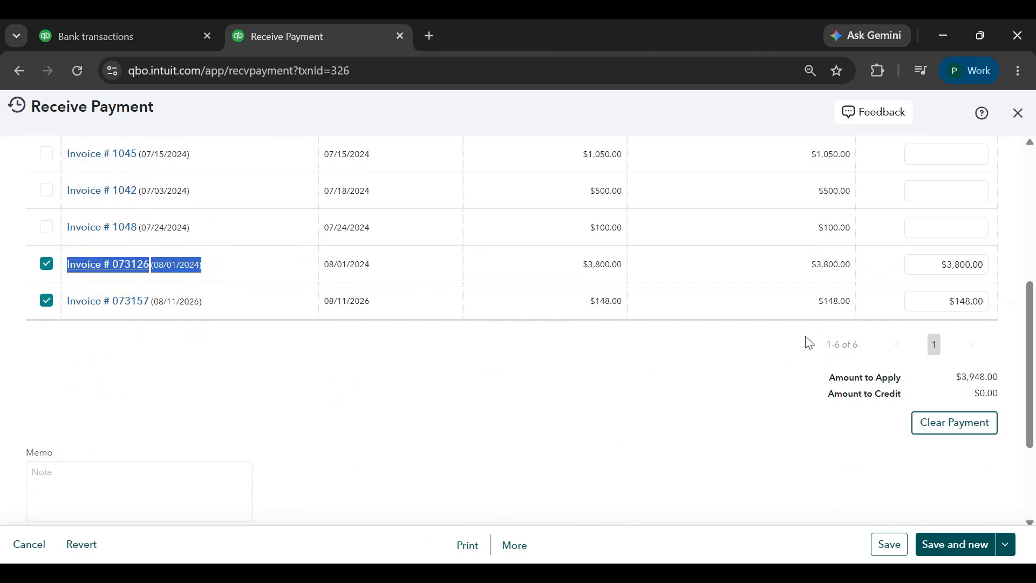
{"action": "left_click_drag", "start_coordinate": [211, 311], "coordinate": [144, 374]}
{"action": "left_click", "coordinate": [384, 384]}
{"action": "scroll", "coordinate": [636, 464], "scroll_direction": "down", "scroll_amount": 1}
{"action": "left_click", "coordinate": [888, 544]}
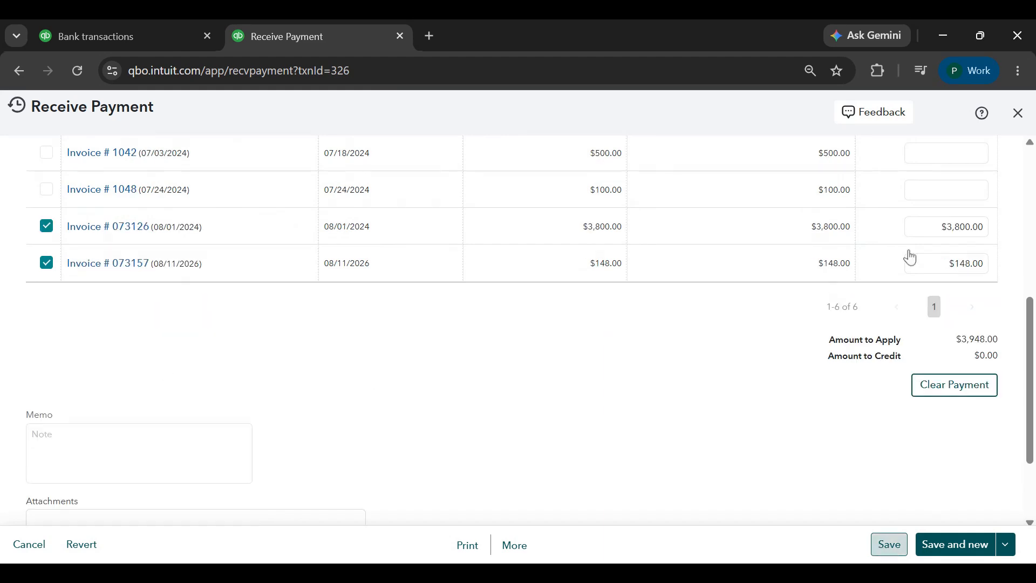
{"action": "left_click", "coordinate": [548, 370]}
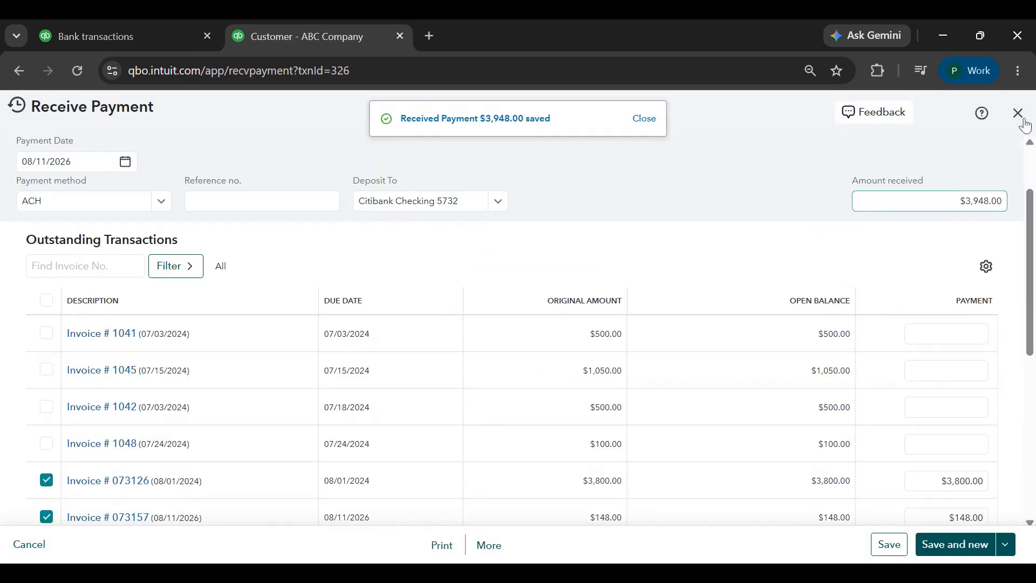
{"action": "left_click", "coordinate": [1018, 113]}
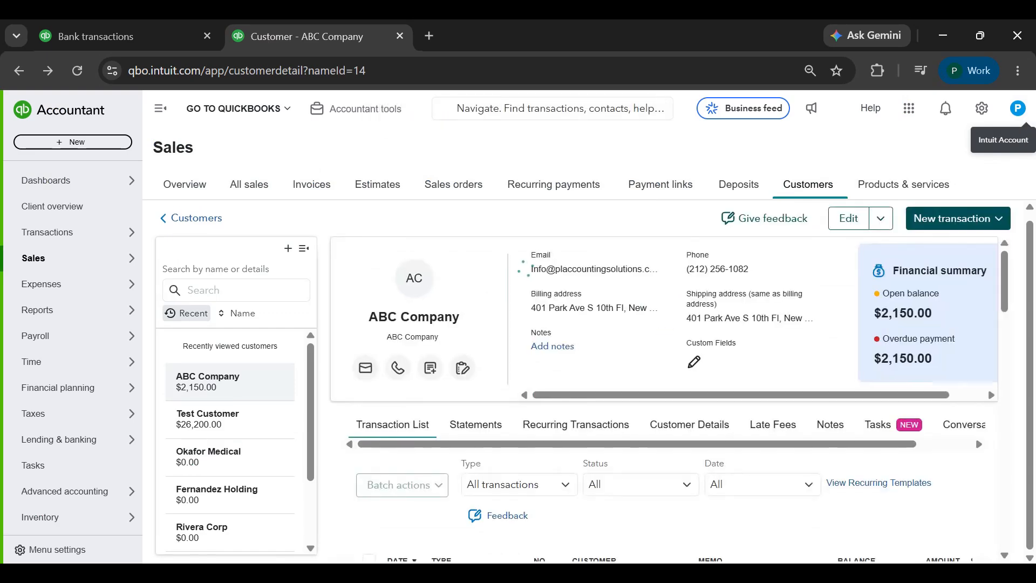